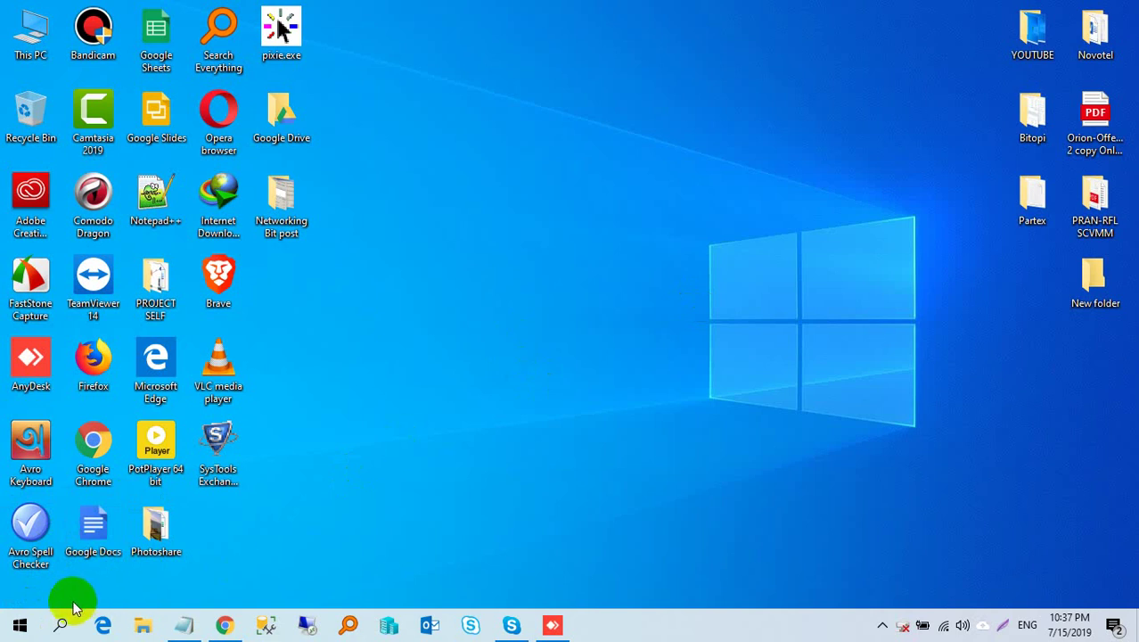
# Step: Search the Start menu for 'serv' to bring up the Services app as best match
pyautogui.click(20, 624)
pyautogui.write('s')
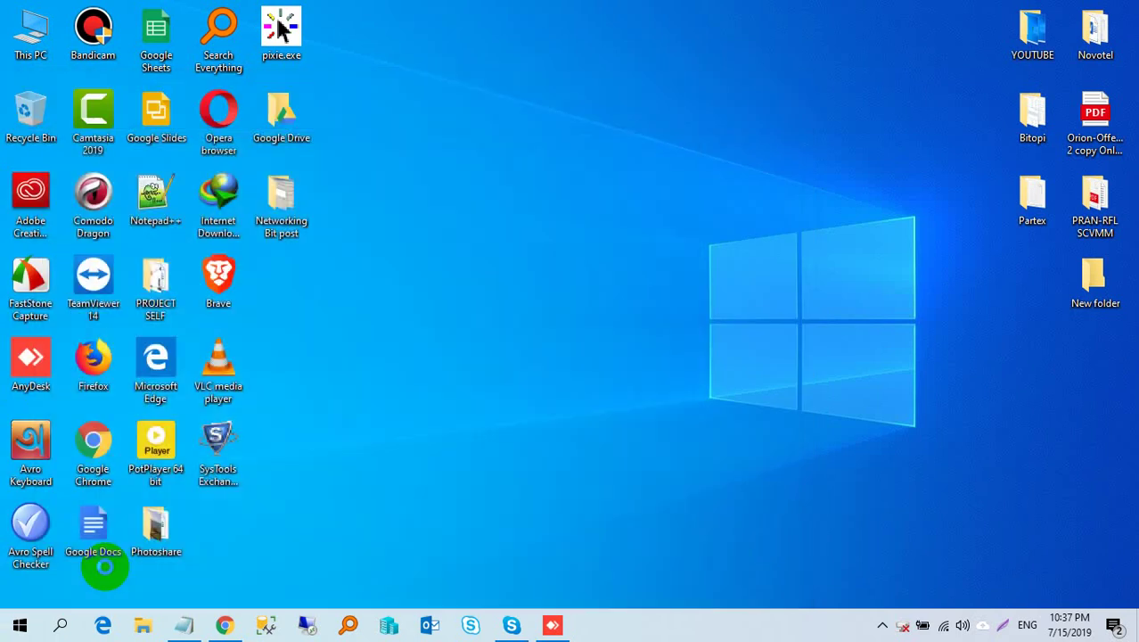
pyautogui.write('erv')
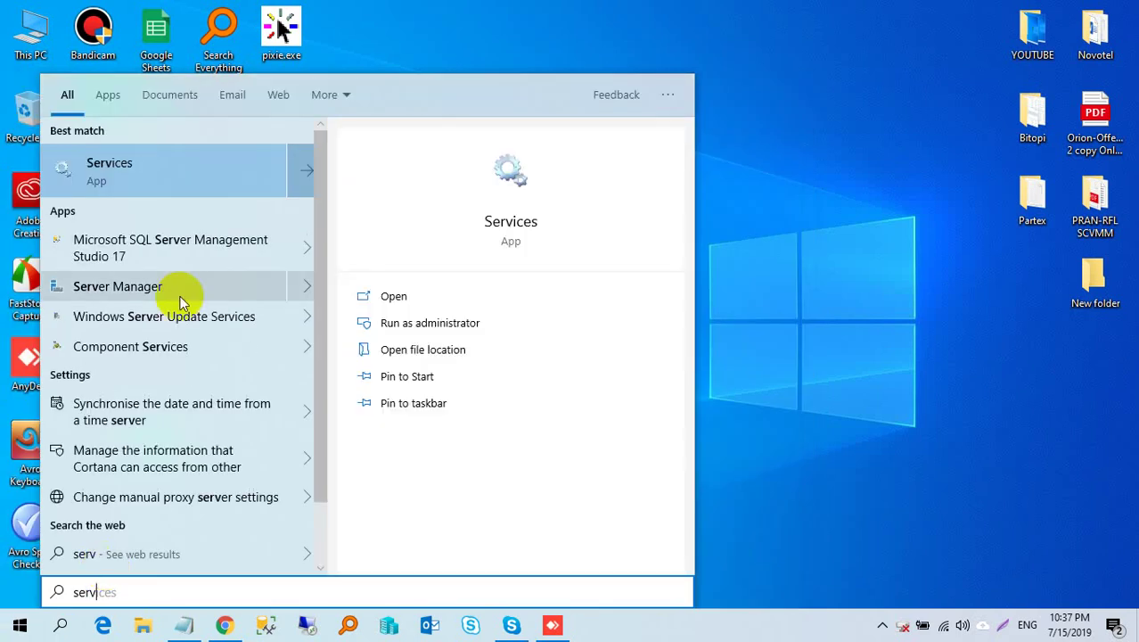
# Step: Open Services, locate the Windows Update service and apply Stop to it
pyautogui.click(626, 356)
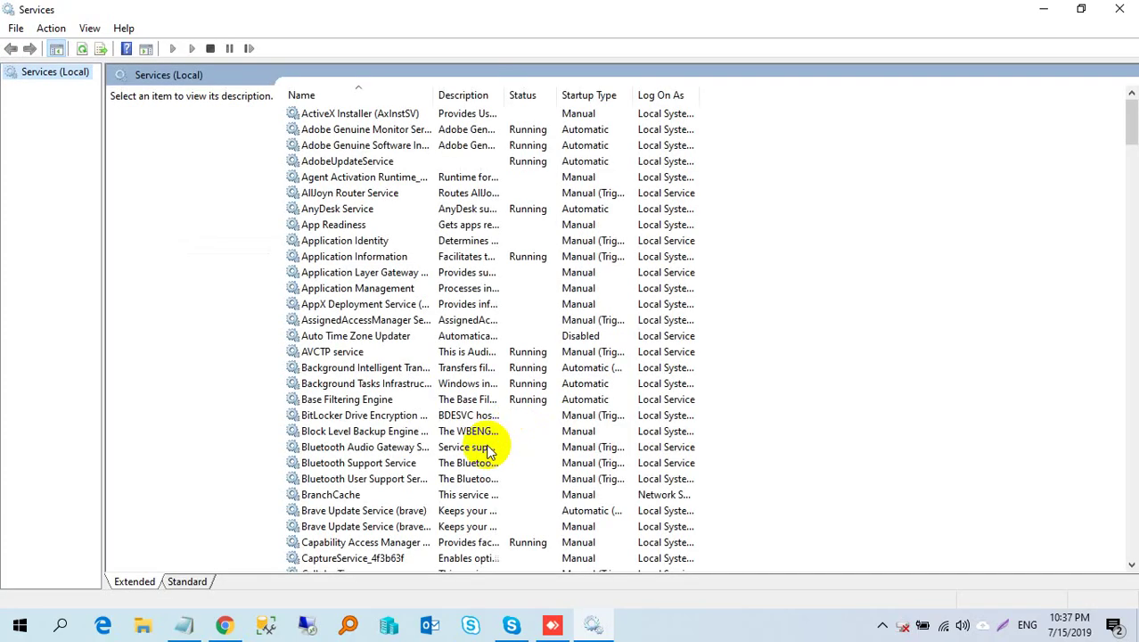
pyautogui.click(395, 479)
pyautogui.press('w')
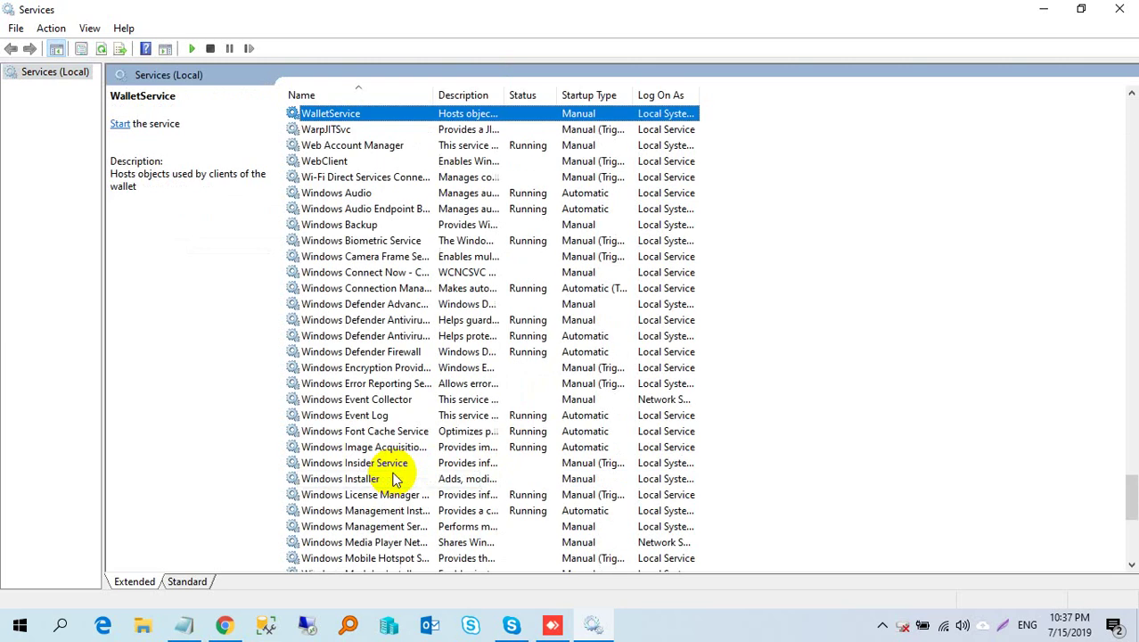
pyautogui.scroll(-4, 395, 479)
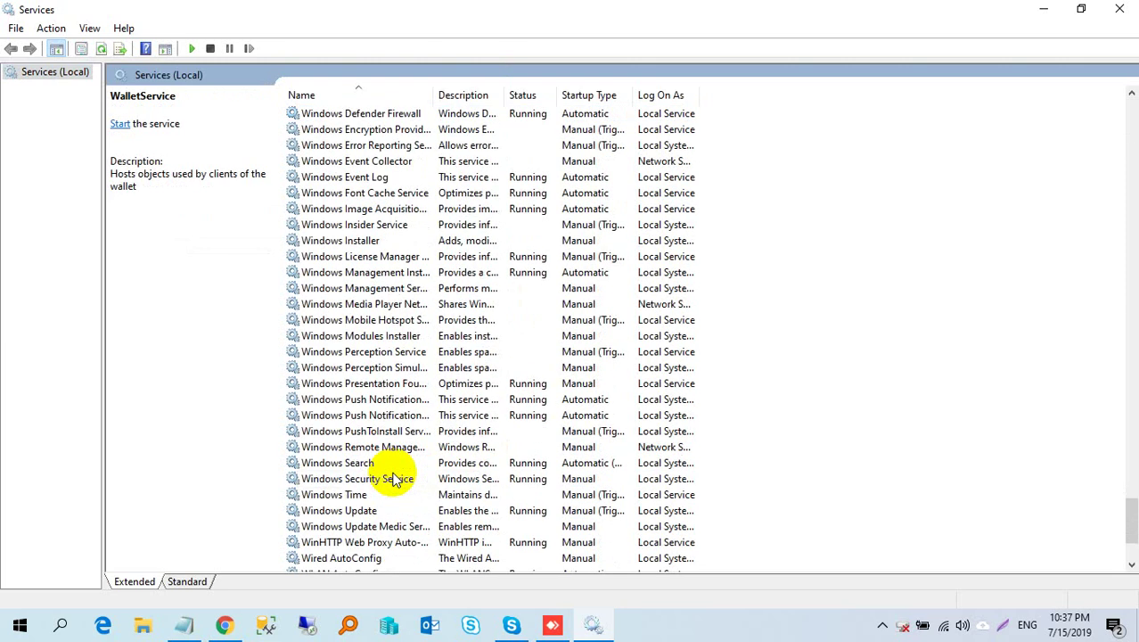
pyautogui.scroll(-4, 395, 479)
pyautogui.click(345, 370)
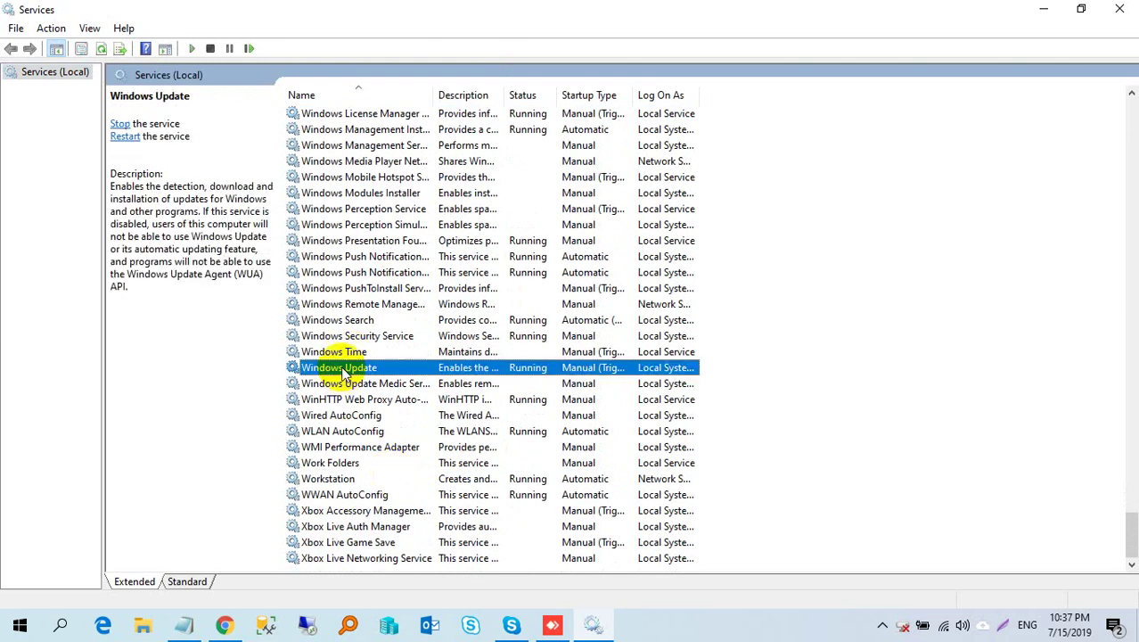
pyautogui.rightClick(345, 373)
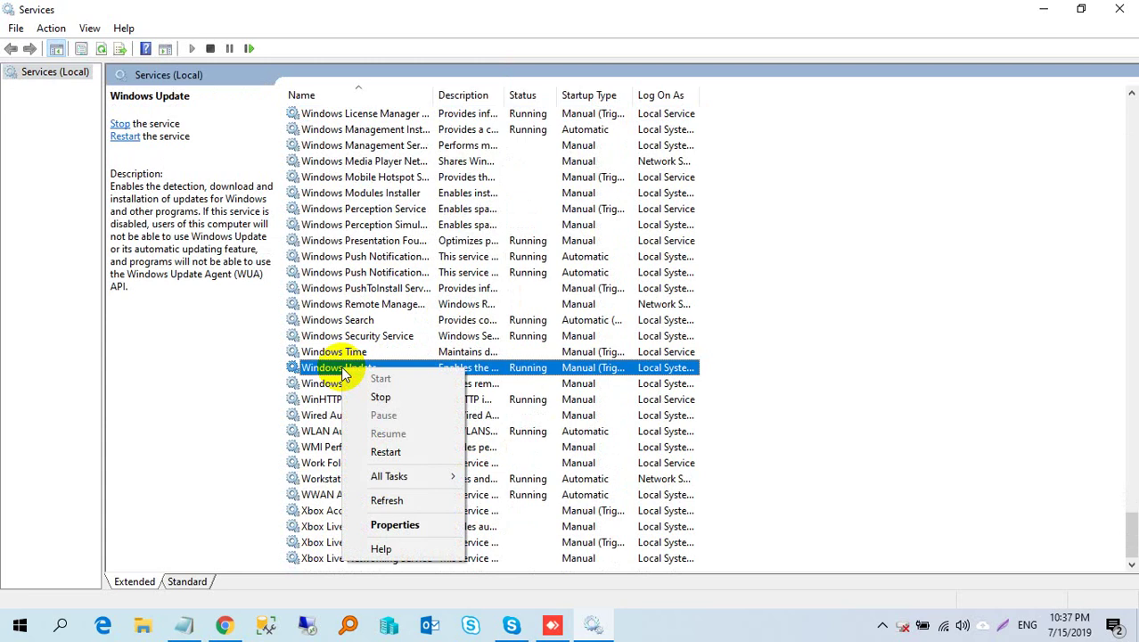
pyautogui.click(377, 452)
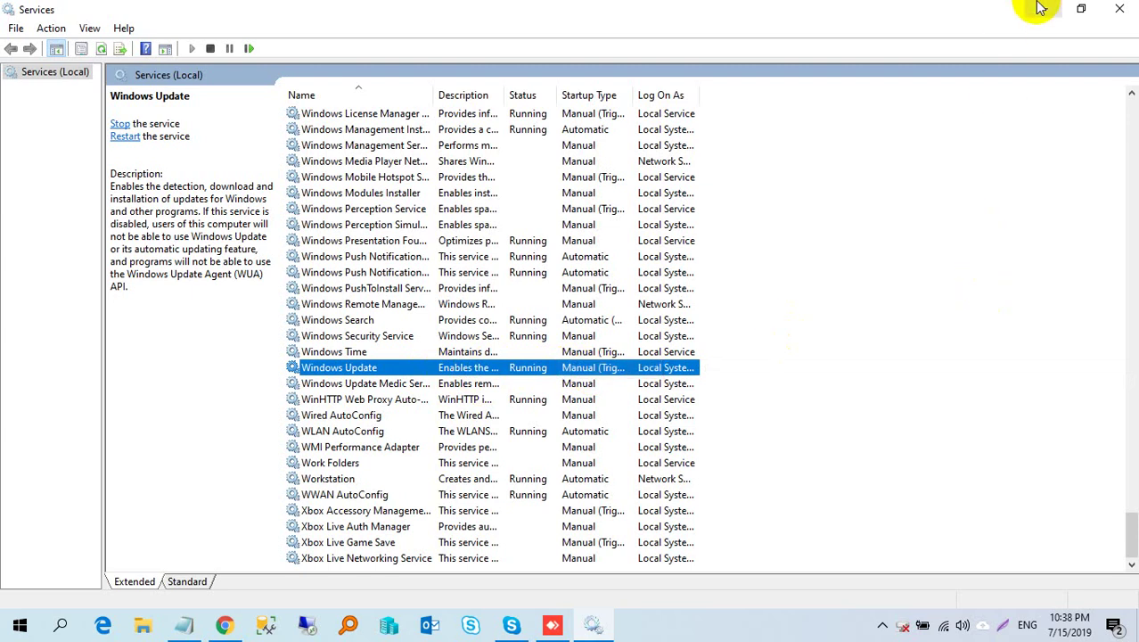
# Step: Minimize Services and launch Windows PowerShell as administrator from a 'powe' Start search
pyautogui.click(1039, 8)
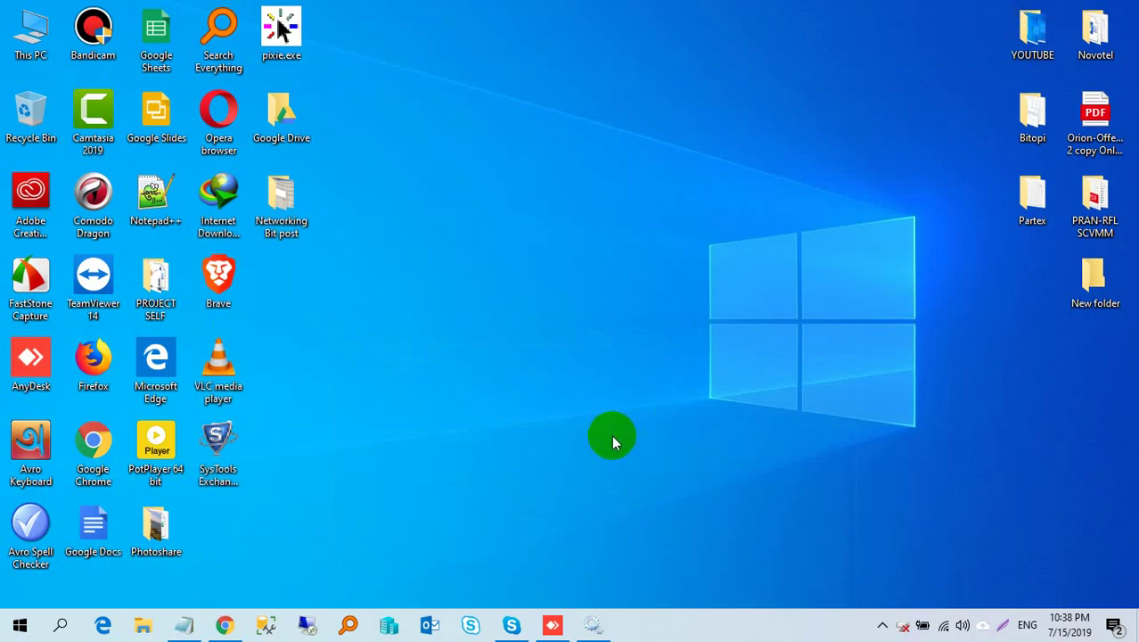
pyautogui.click(12, 632)
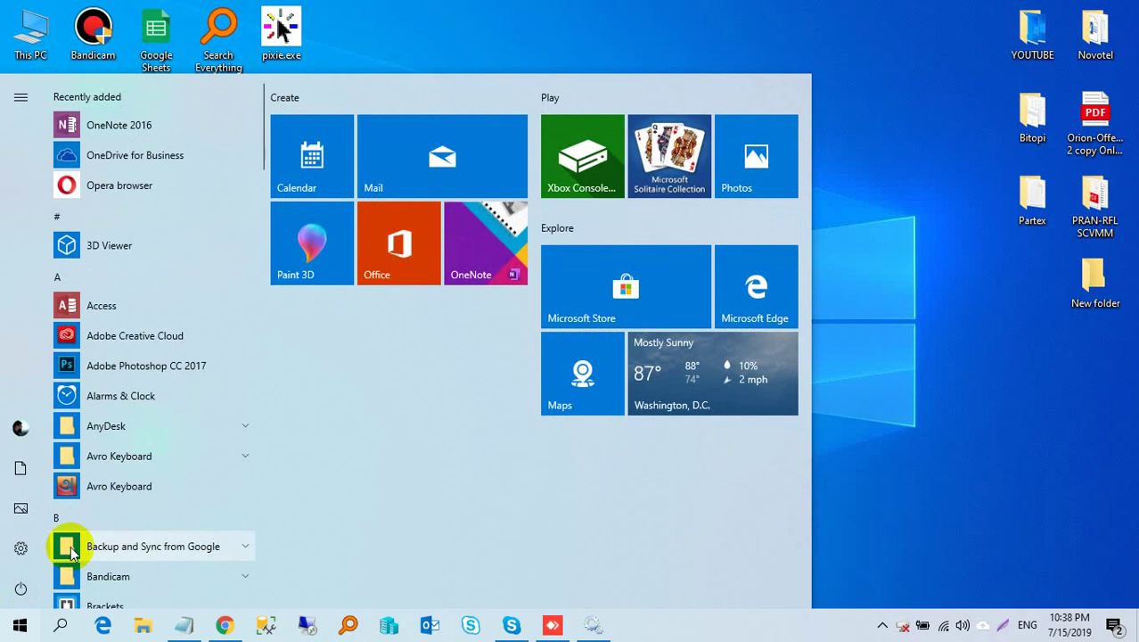
pyautogui.write('po')
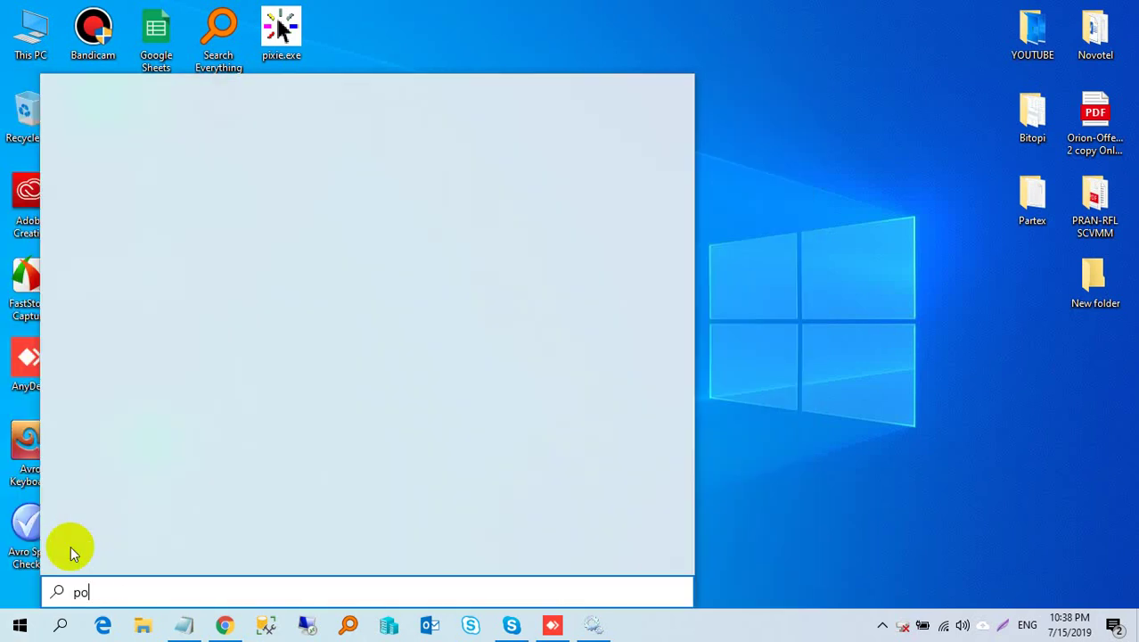
pyautogui.write('we')
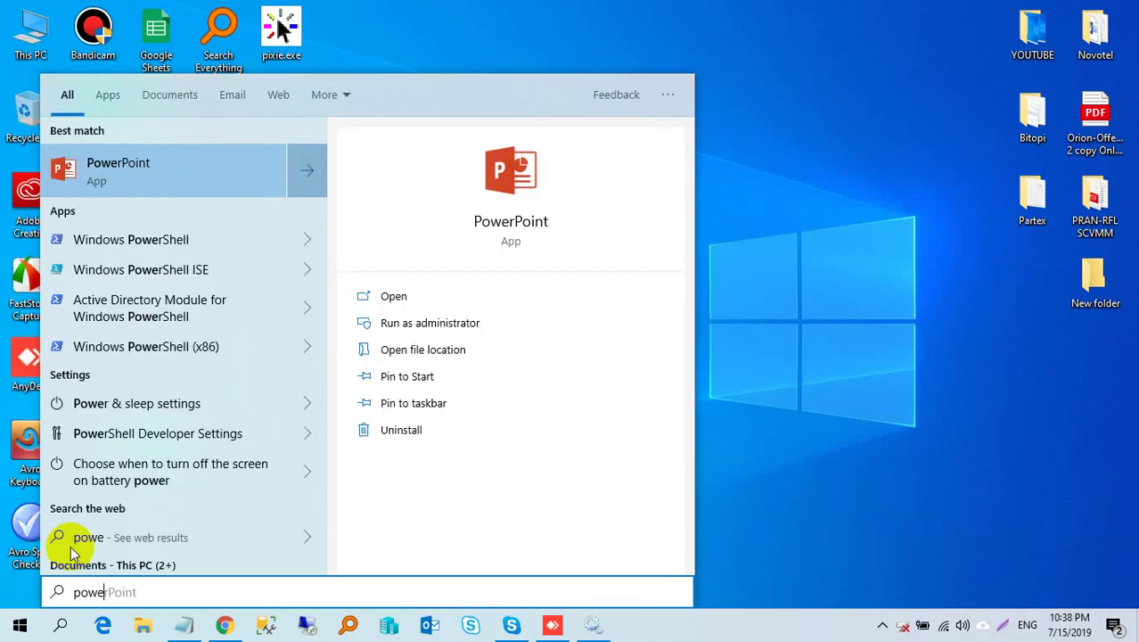
pyautogui.rightClick(108, 248)
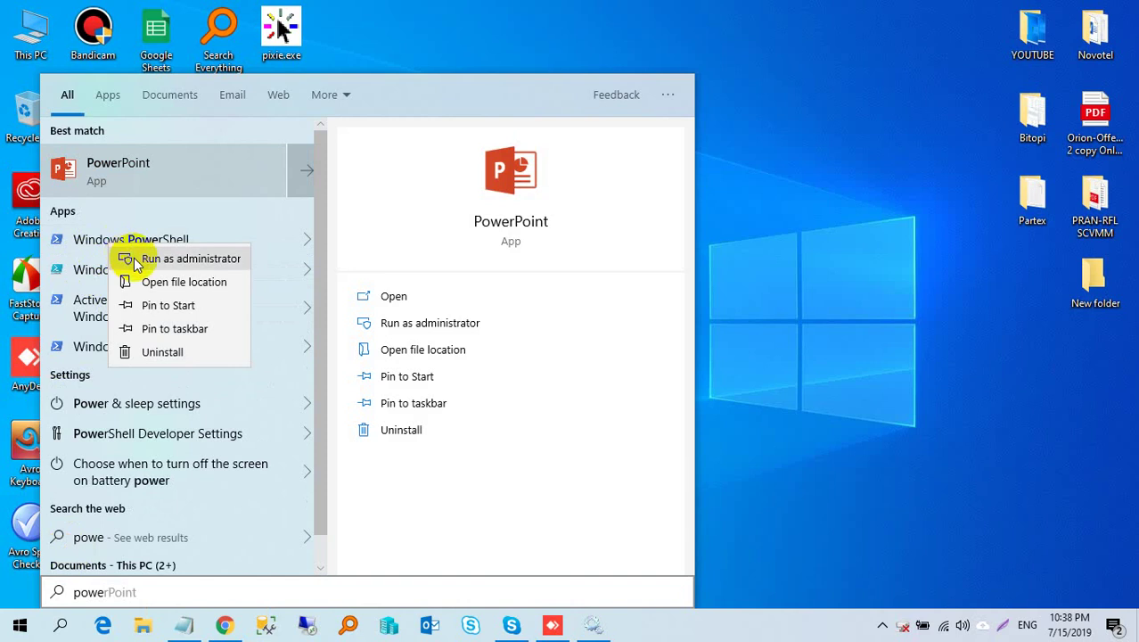
pyautogui.click(586, 364)
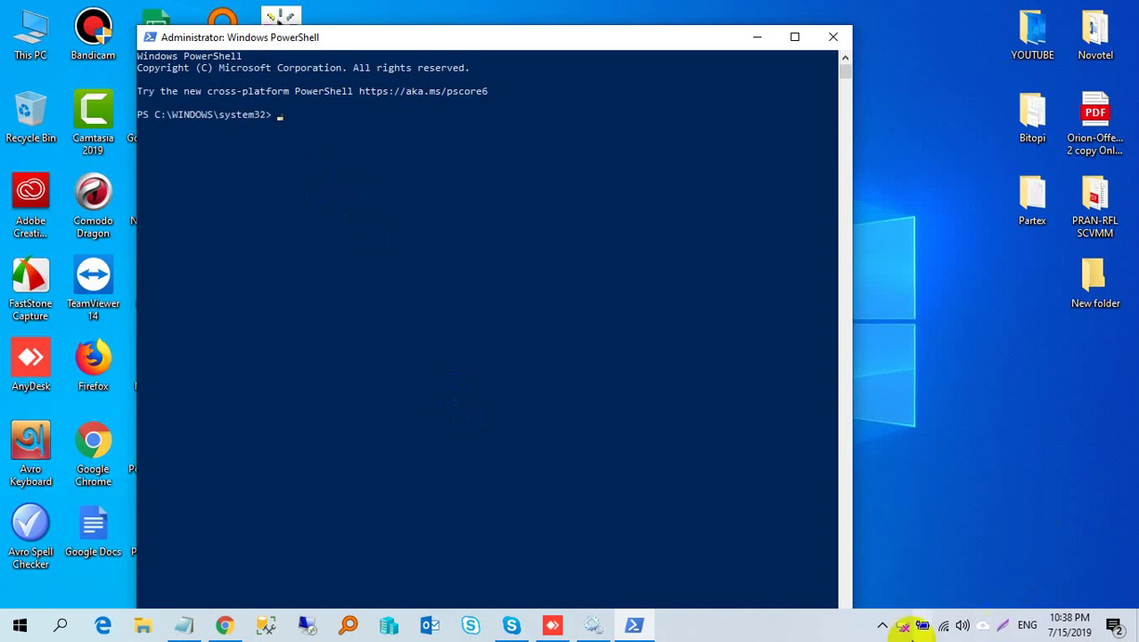
# Step: Copy 'net stop wuauserv' from Notepad and run it in the admin PowerShell
pyautogui.click(884, 625)
pyautogui.click(923, 530)
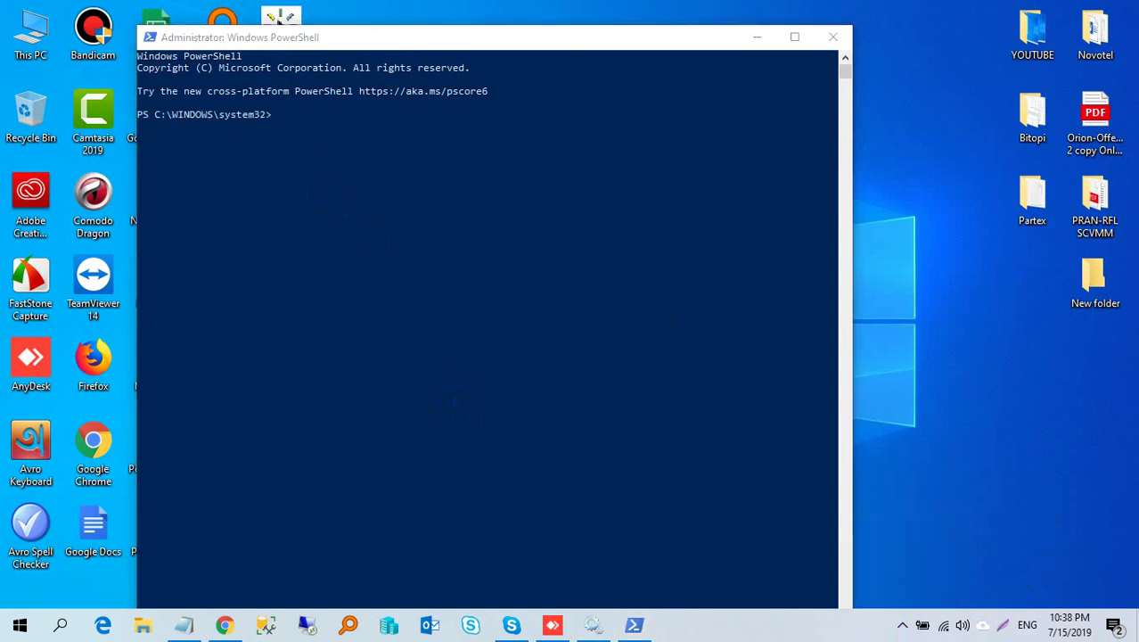
pyautogui.click(183, 626)
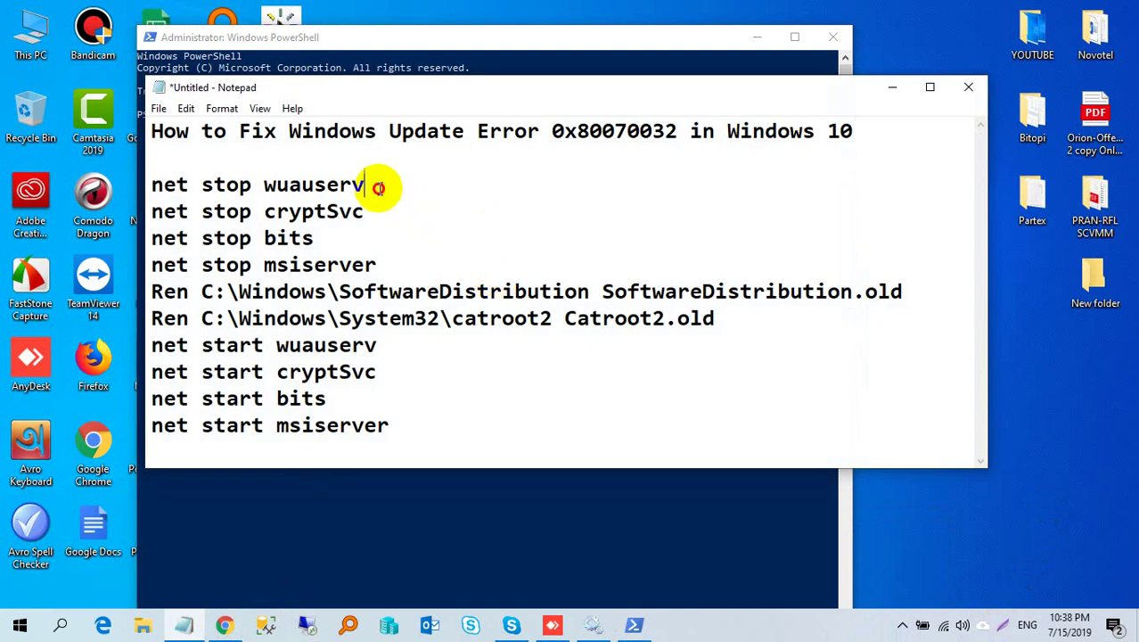
pyautogui.moveTo(368, 185); pyautogui.dragTo(98, 178)
pyautogui.rightClick(330, 186)
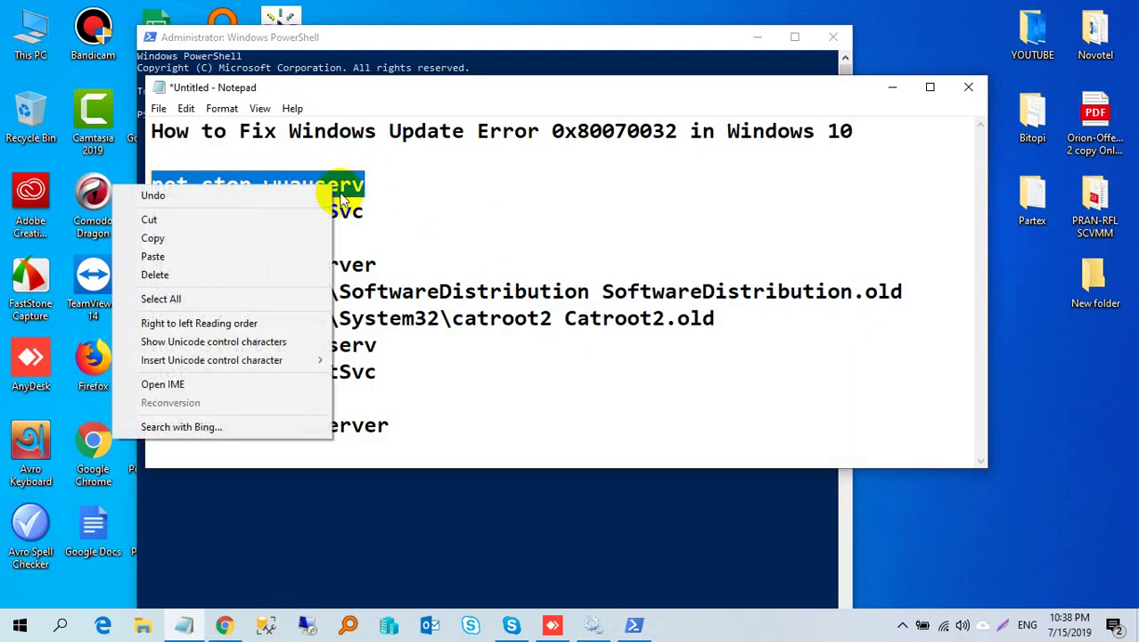
pyautogui.click(287, 238)
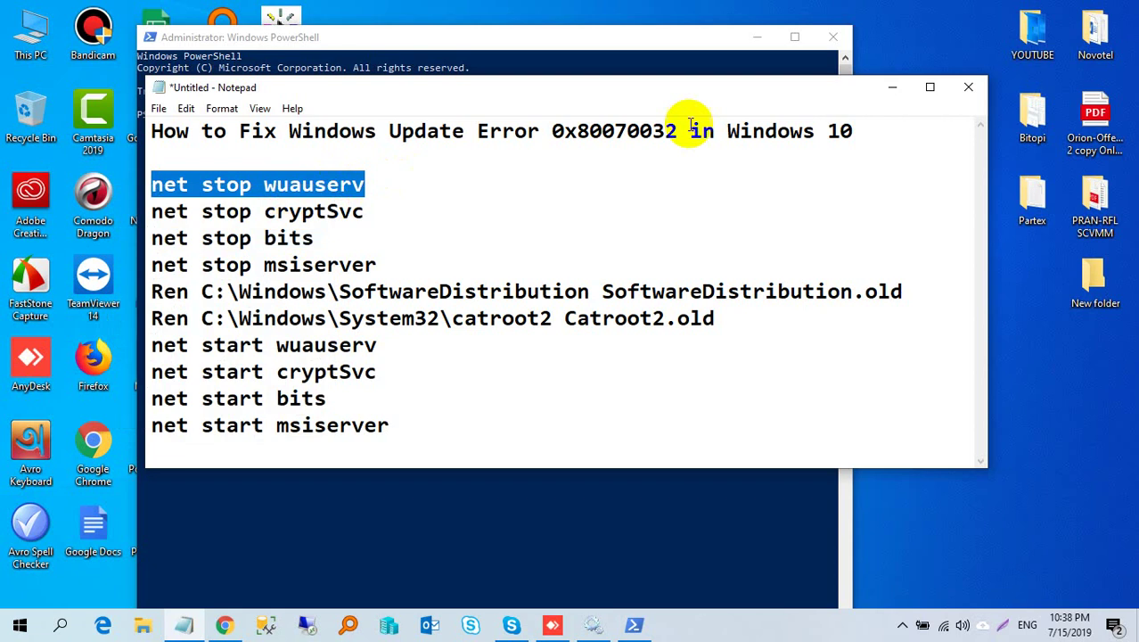
pyautogui.click(891, 87)
pyautogui.rightClick(345, 128)
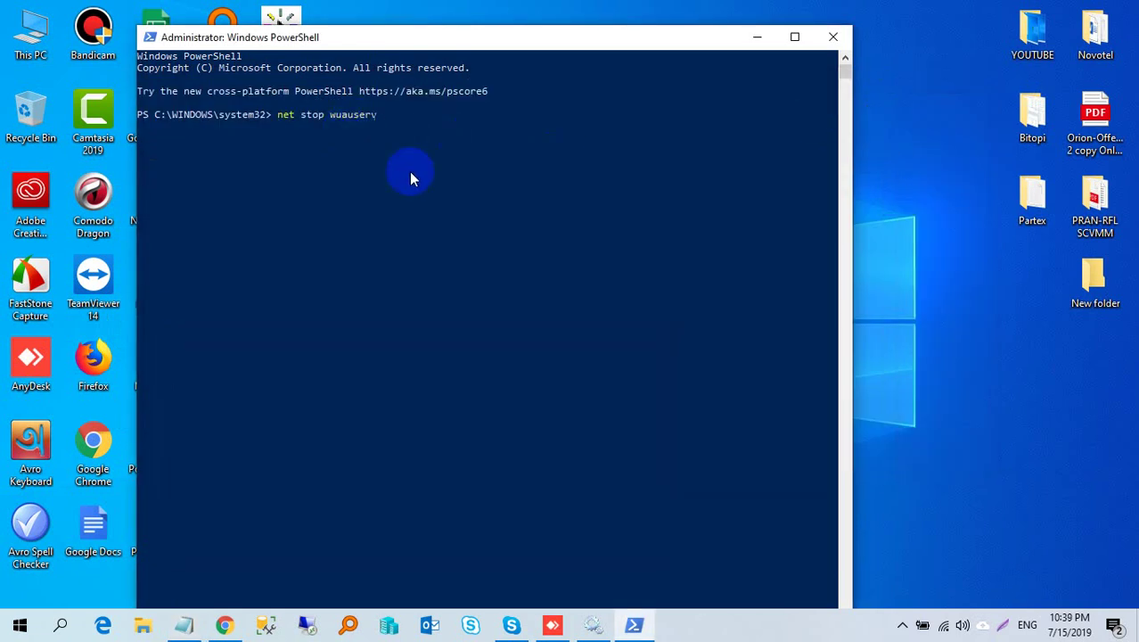
pyautogui.press('Return')
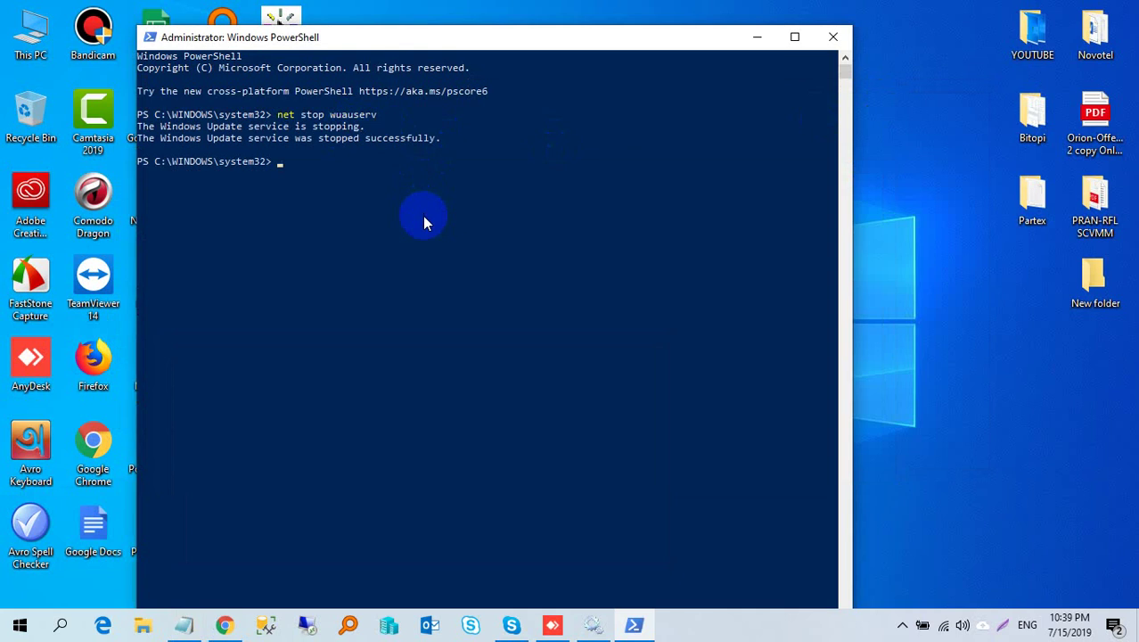
# Step: Copy 'net stop cryptSvc' from Notepad and run it in PowerShell
pyautogui.click(198, 626)
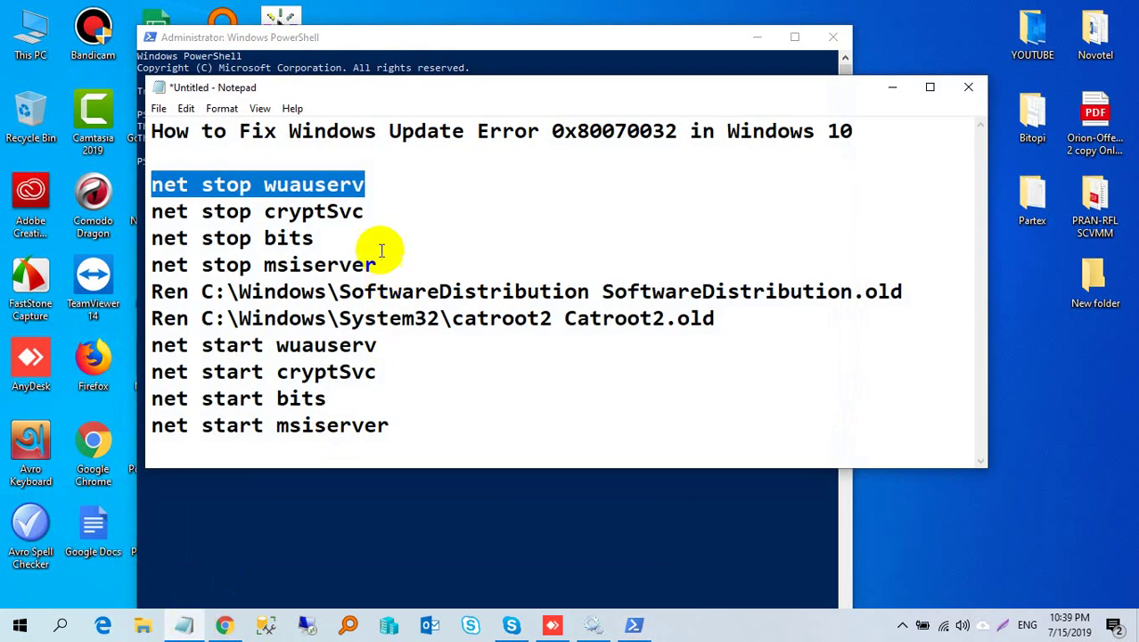
pyautogui.moveTo(365, 212); pyautogui.dragTo(154, 214)
pyautogui.rightClick(157, 215)
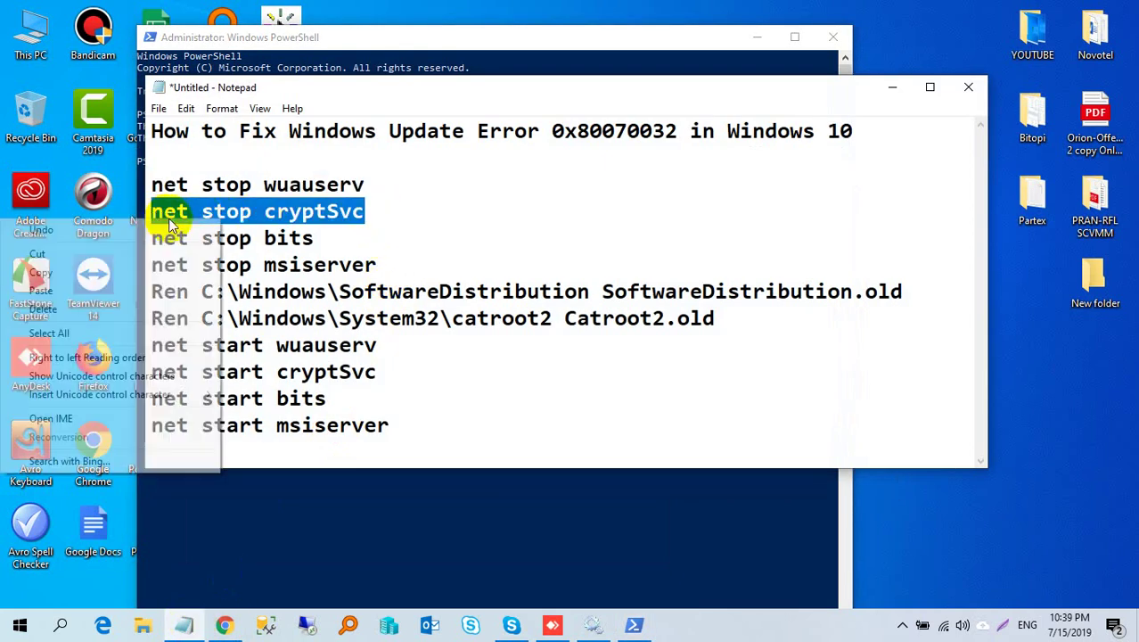
pyautogui.click(169, 265)
pyautogui.click(340, 533)
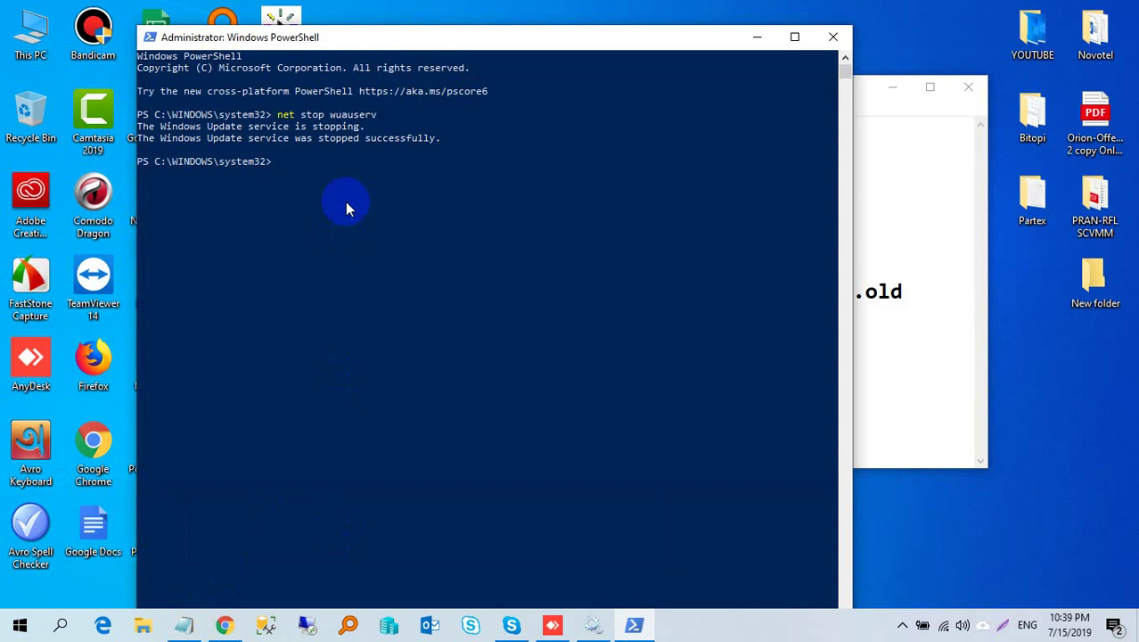
pyautogui.rightClick(345, 201)
pyautogui.press('Return')
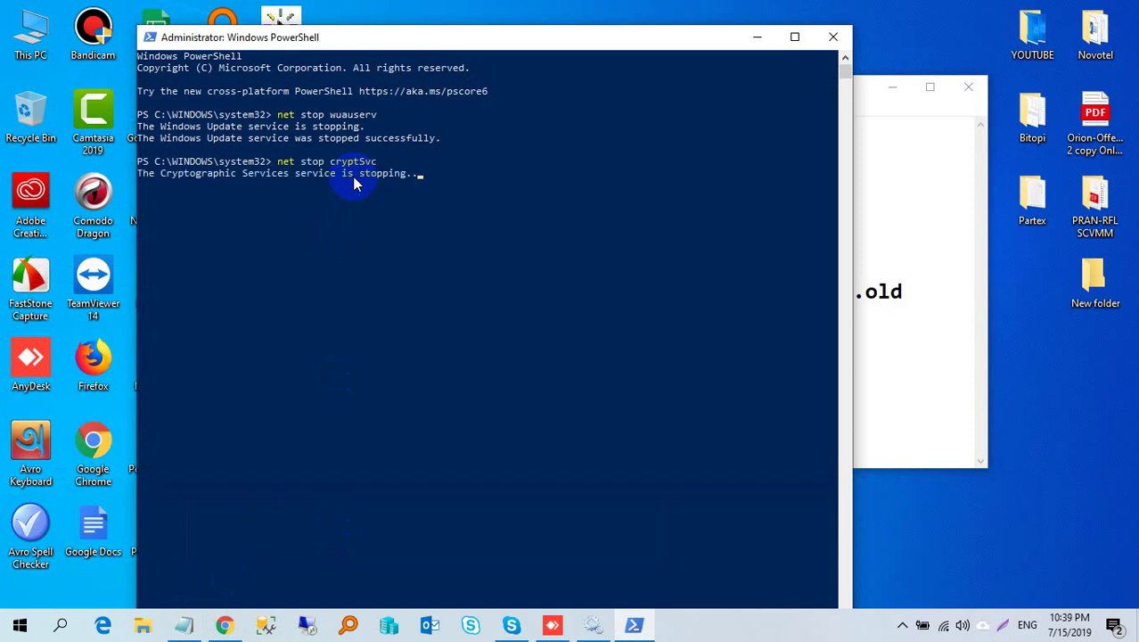
# Step: Copy 'net stop bits' from Notepad and run it in PowerShell
pyautogui.click(902, 625)
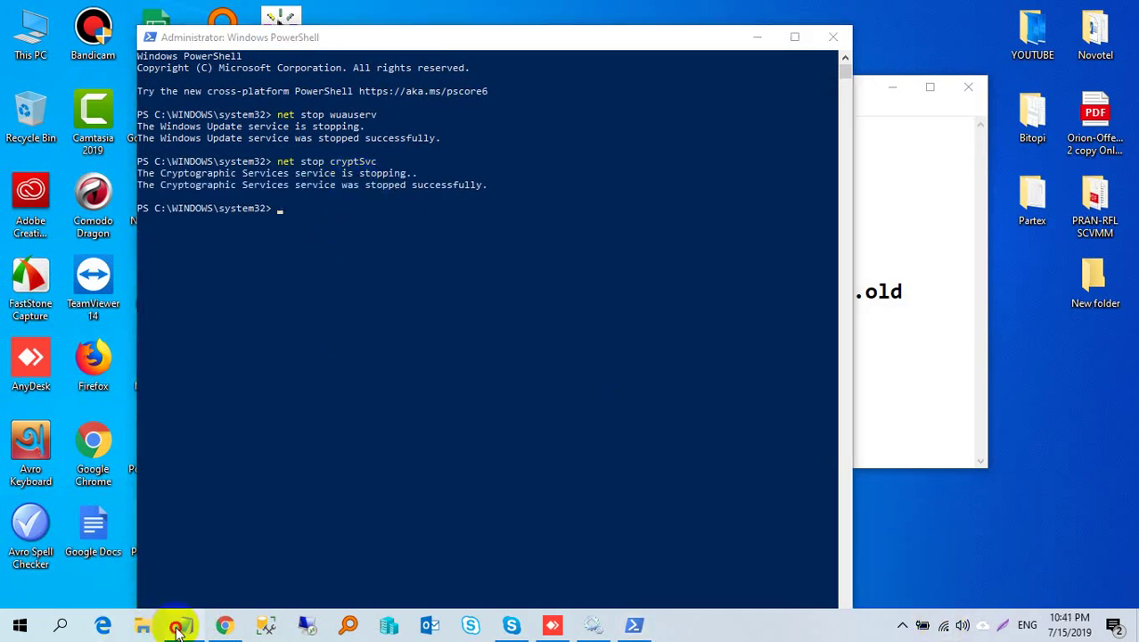
pyautogui.click(178, 629)
pyautogui.moveTo(313, 239); pyautogui.dragTo(153, 239)
pyautogui.rightClick(170, 243)
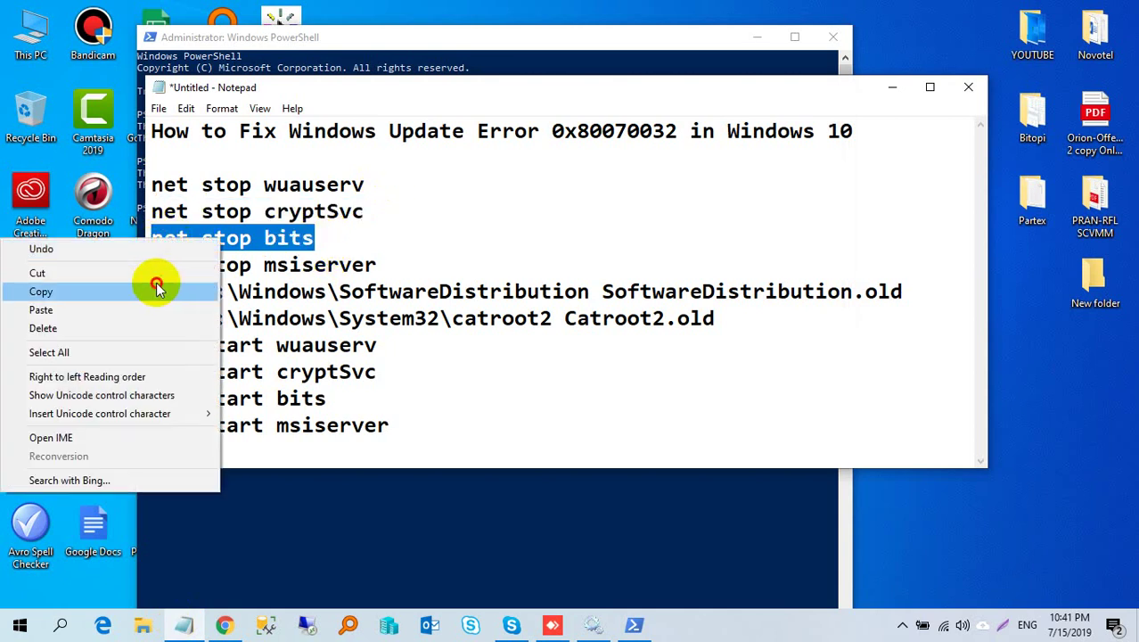
pyautogui.click(157, 287)
pyautogui.click(320, 505)
pyautogui.rightClick(345, 228)
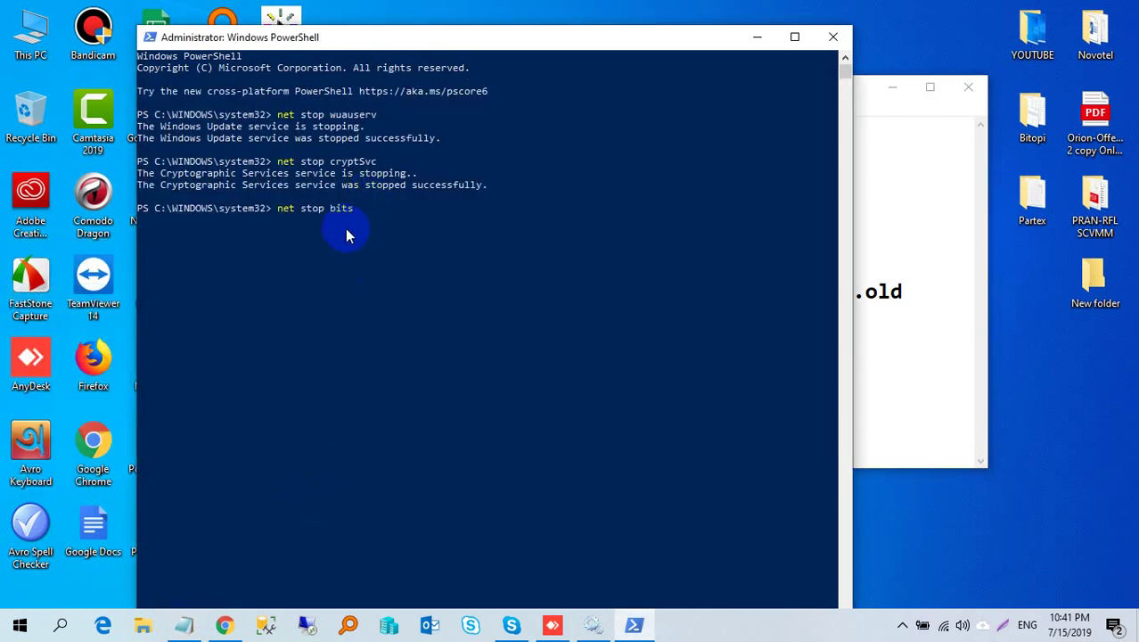
pyautogui.press('Return')
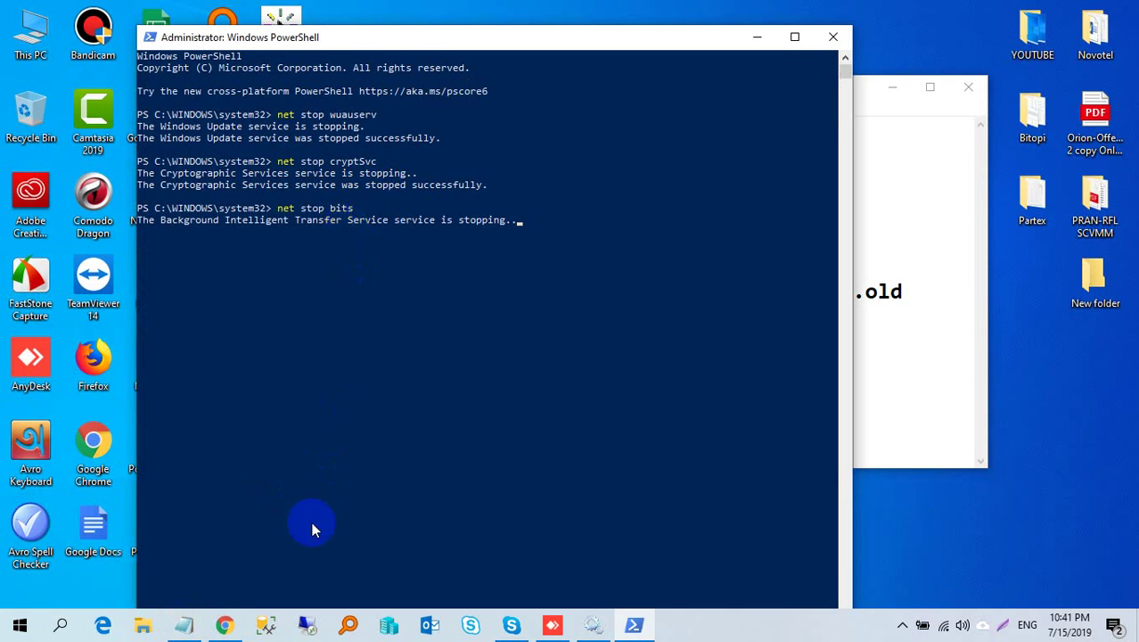
# Step: Copy 'net stop msiserver' from Notepad and run it in PowerShell
pyautogui.click(184, 626)
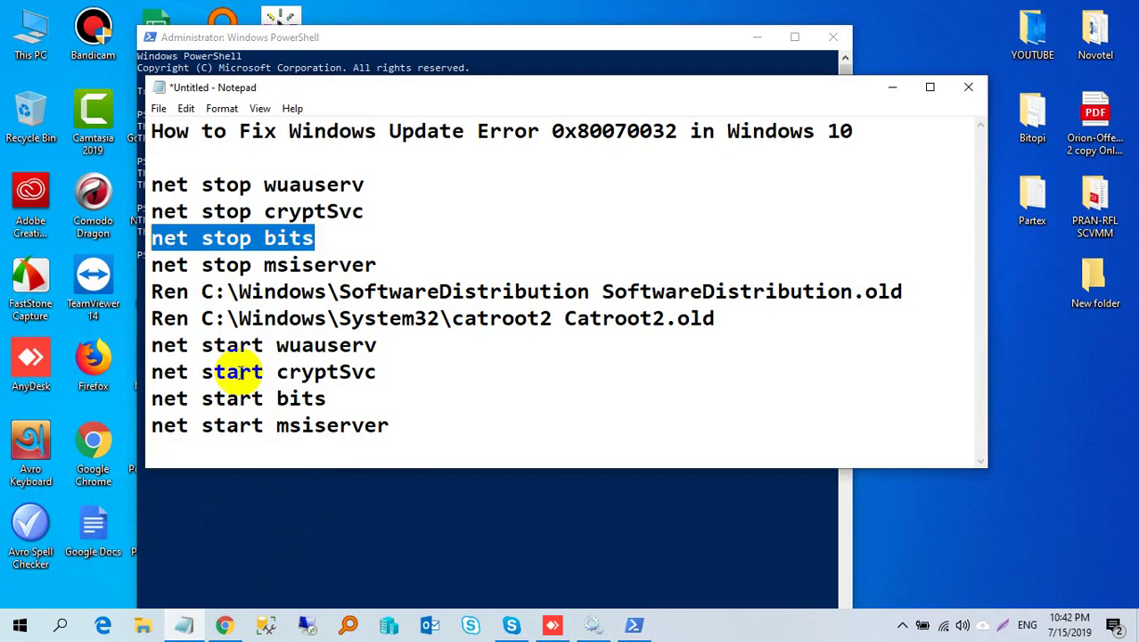
pyautogui.moveTo(379, 265); pyautogui.dragTo(147, 266)
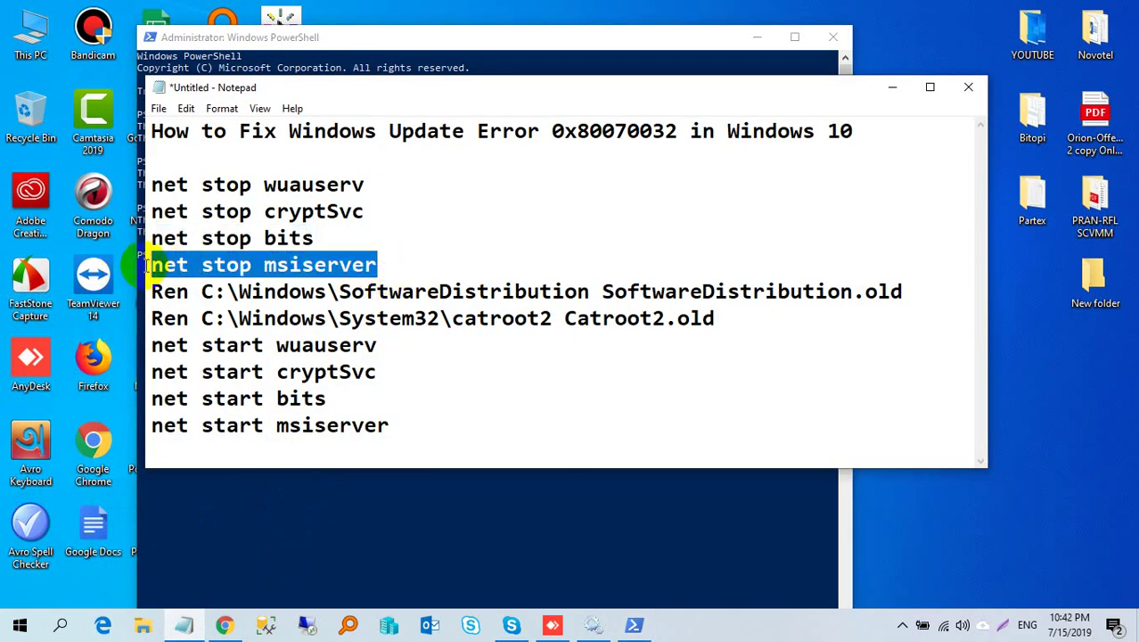
pyautogui.rightClick(214, 265)
pyautogui.click(150, 318)
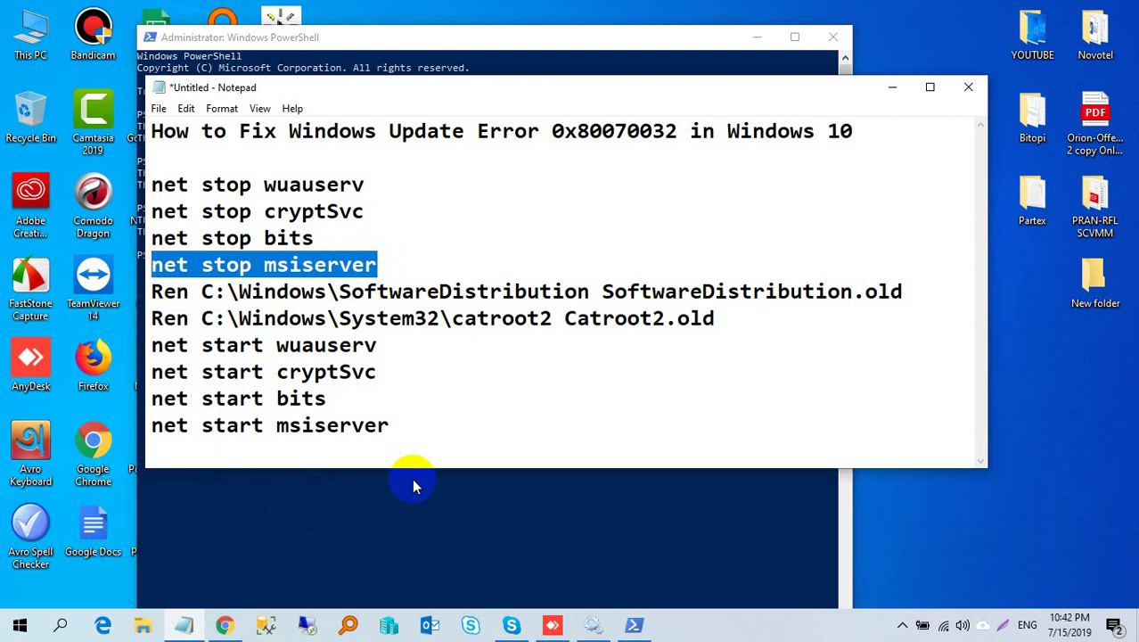
pyautogui.rightClick(428, 460)
pyautogui.rightClick(401, 287)
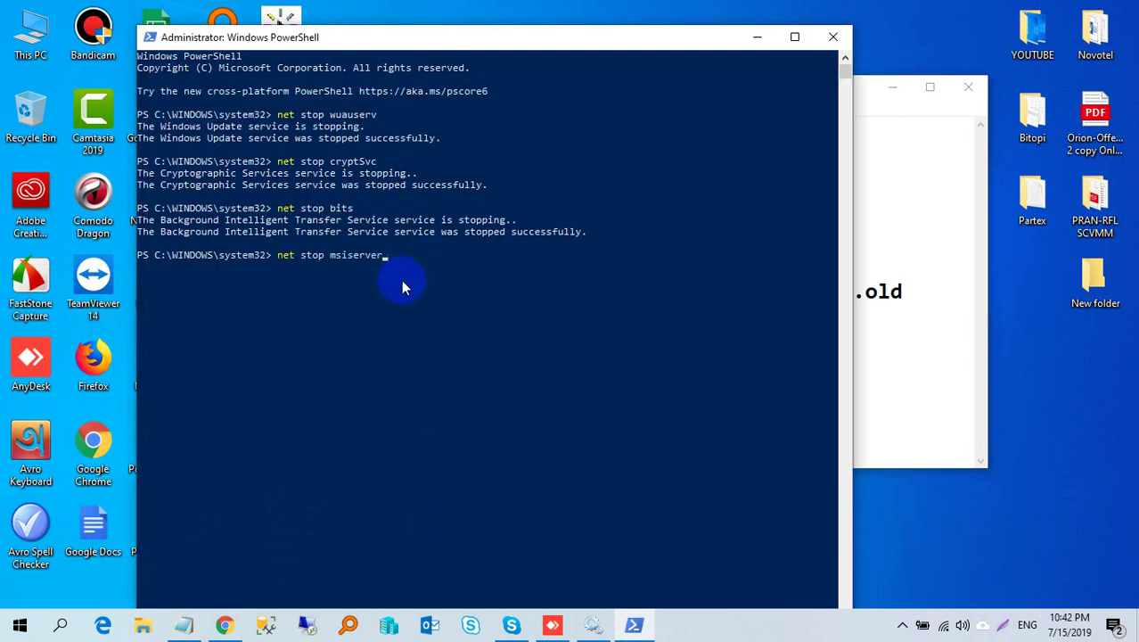
pyautogui.press('Return')
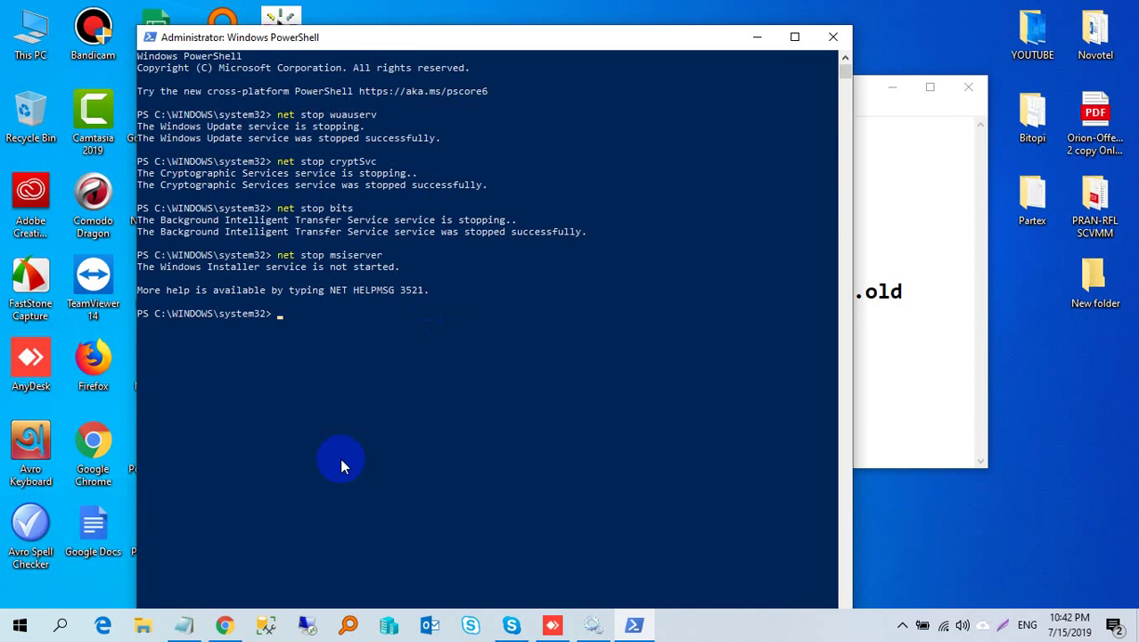
# Step: Run the Notepad command renaming SoftwareDistribution to SoftwareDistribution.old in PowerShell
pyautogui.click(185, 626)
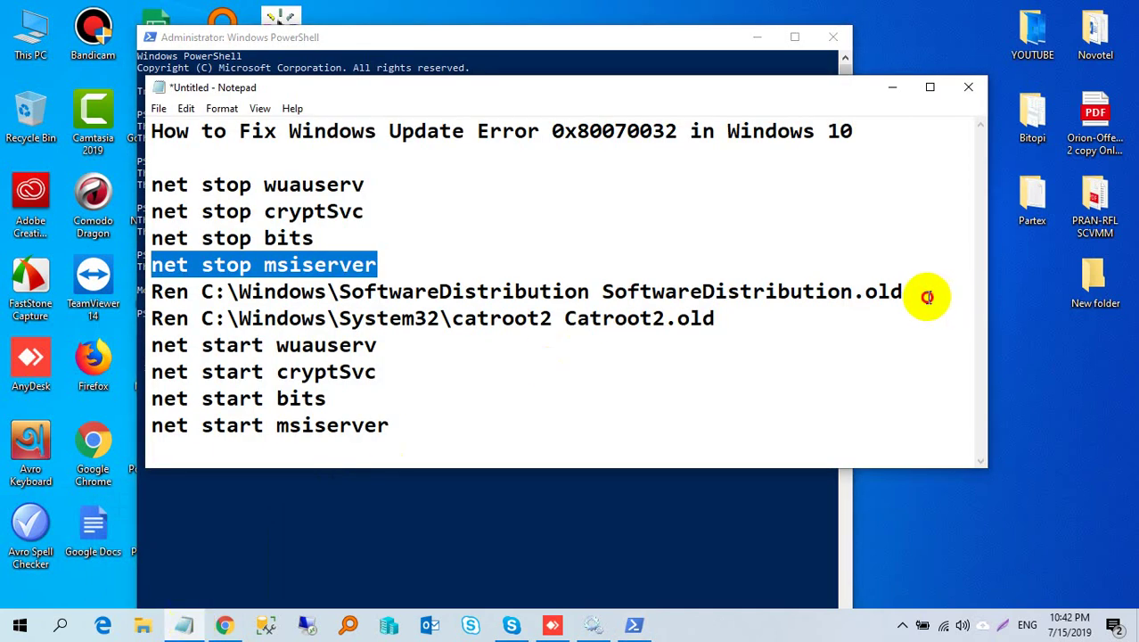
pyautogui.moveTo(924, 294); pyautogui.dragTo(107, 296)
pyautogui.rightClick(162, 292)
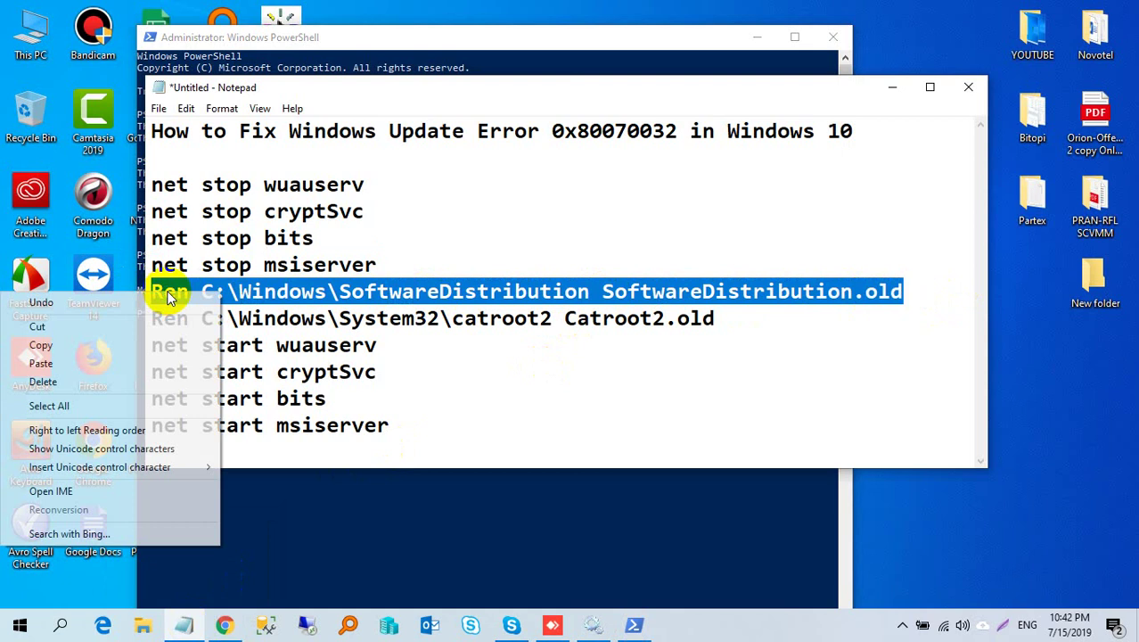
pyautogui.click(116, 344)
pyautogui.click(224, 502)
pyautogui.rightClick(342, 320)
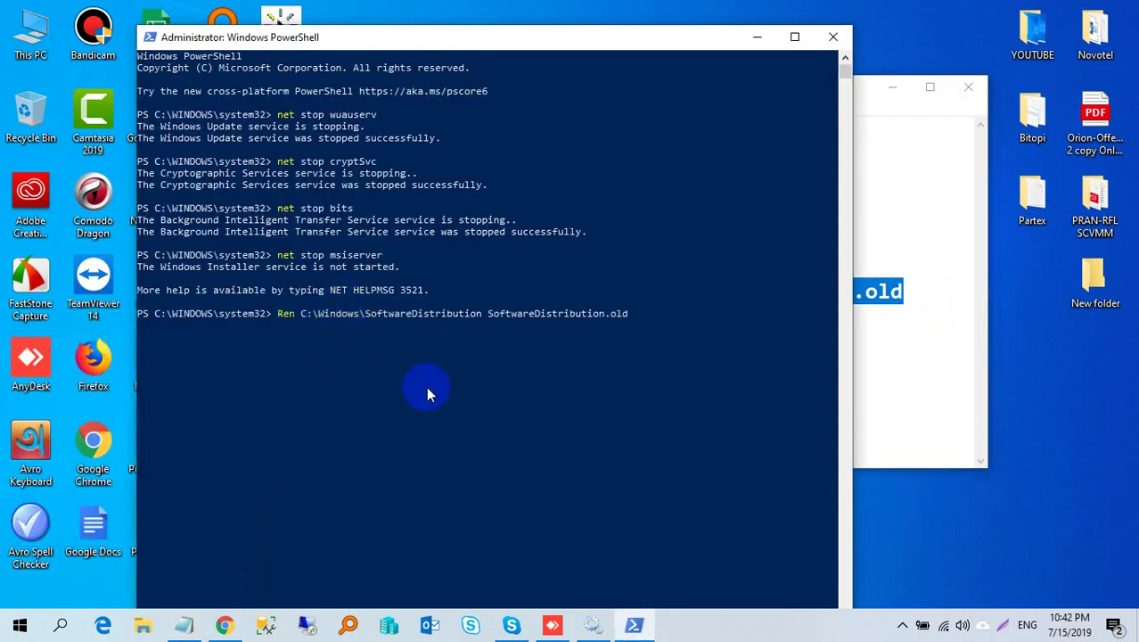
pyautogui.press('Return')
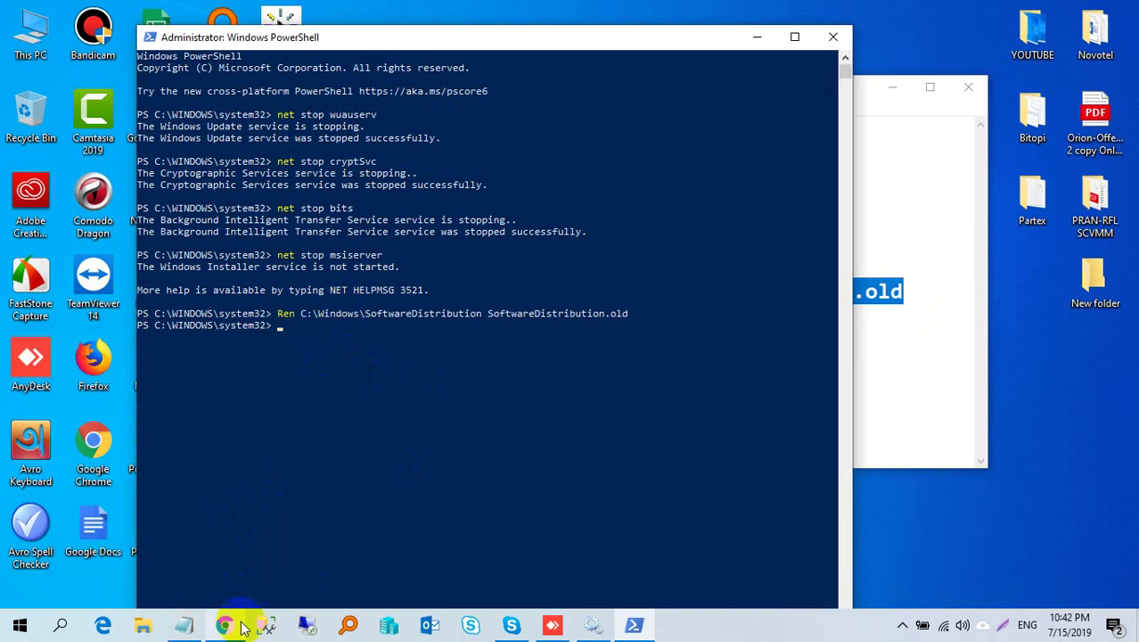
# Step: Run the Notepad command renaming catroot2 to Catroot2.old in PowerShell
pyautogui.click(187, 626)
pyautogui.tripleClick(608, 337)
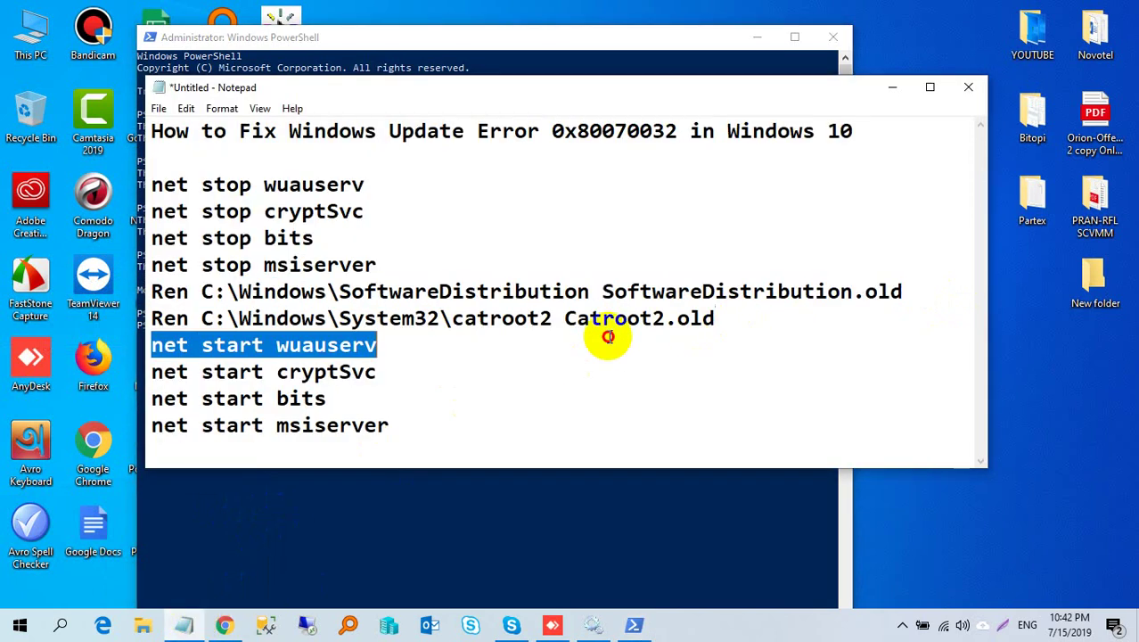
pyautogui.click(152, 345)
pyautogui.hotkey('shift', 'Up')
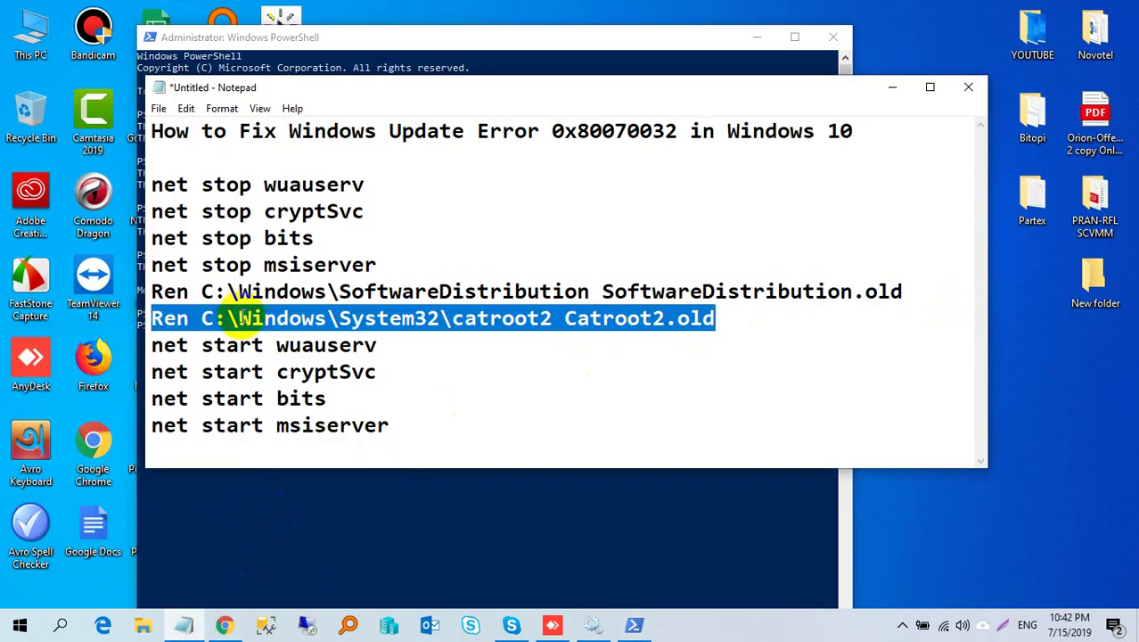
pyautogui.rightClick(242, 317)
pyautogui.click(147, 372)
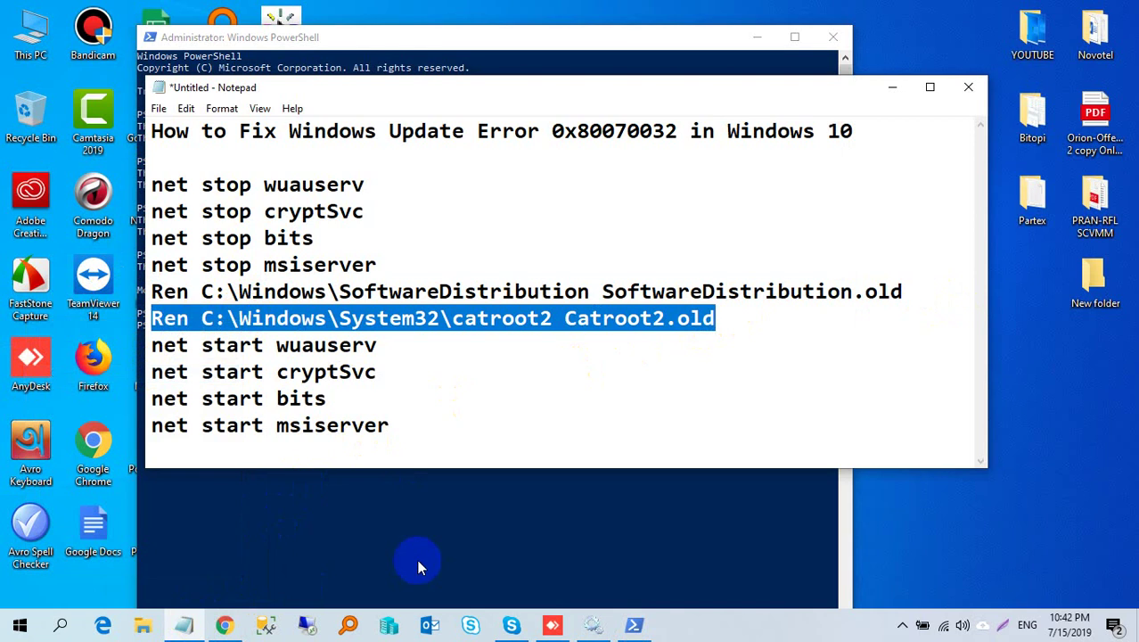
pyautogui.click(419, 567)
pyautogui.rightClick(352, 352)
pyautogui.press('Return')
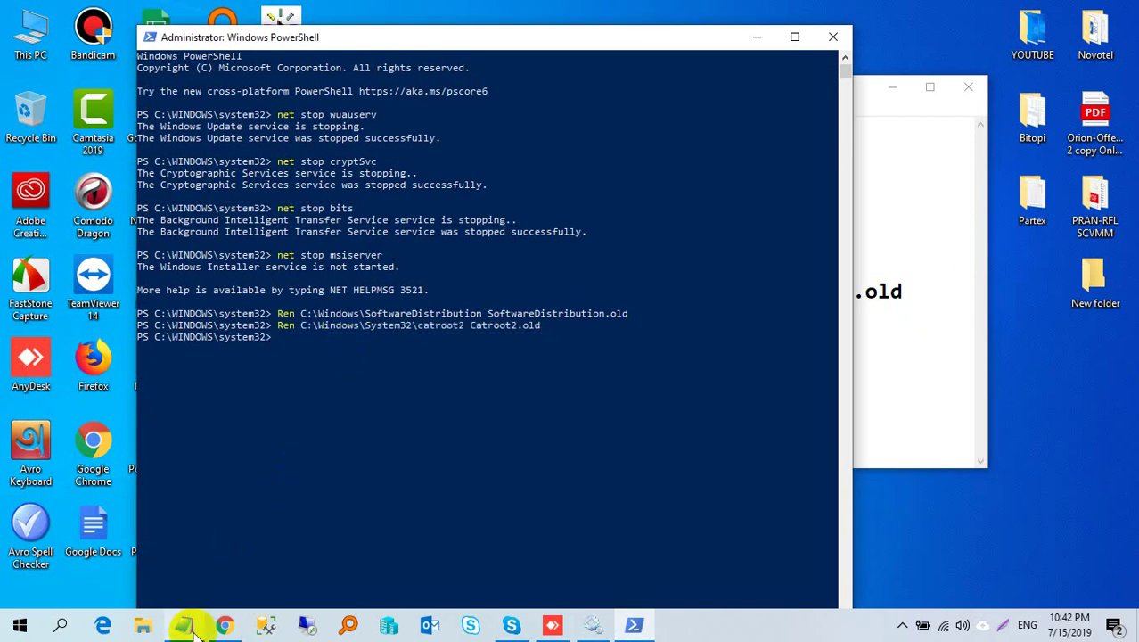
pyautogui.moveTo(184, 625)
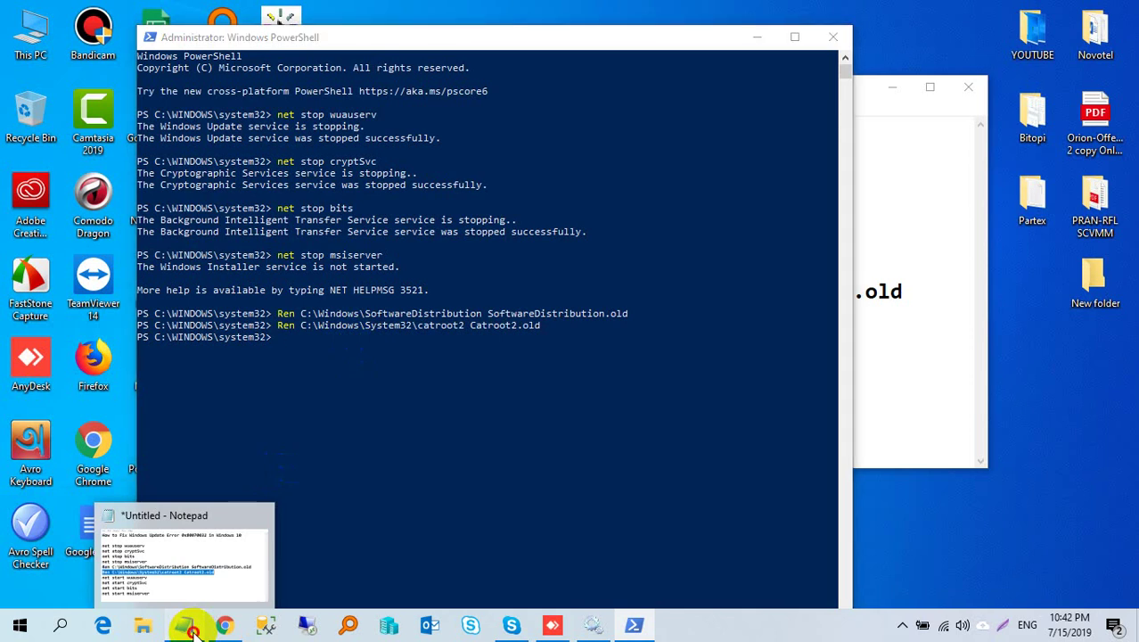
# Step: Paste and run the four net start commands for wuauserv, cryptSvc, bits and msiserver
pyautogui.click(187, 625)
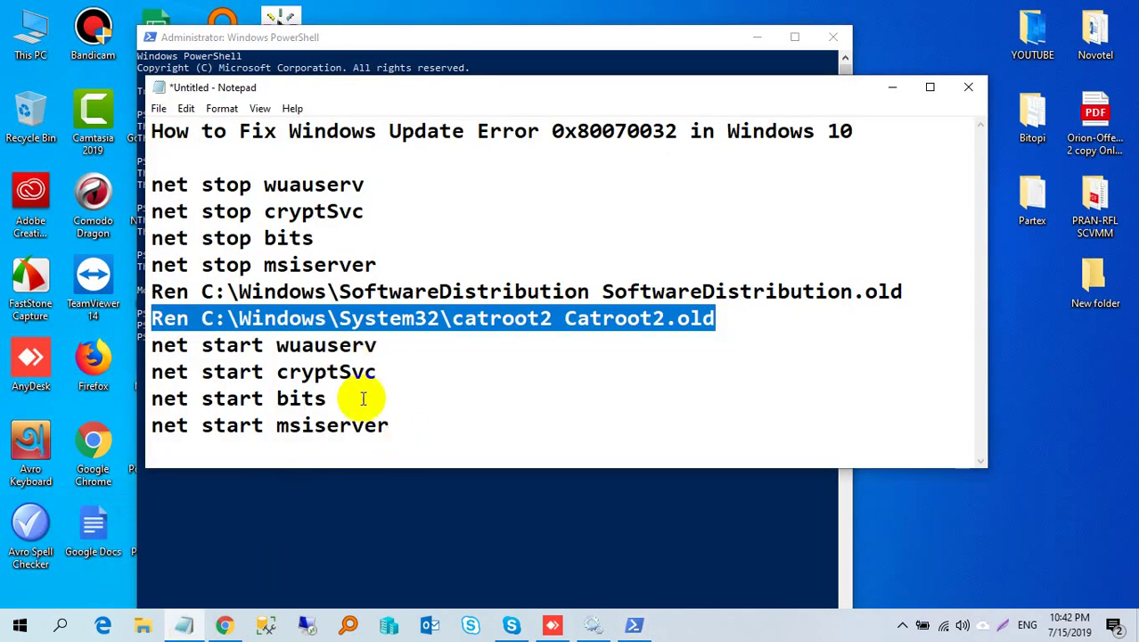
pyautogui.moveTo(426, 435); pyautogui.dragTo(152, 344)
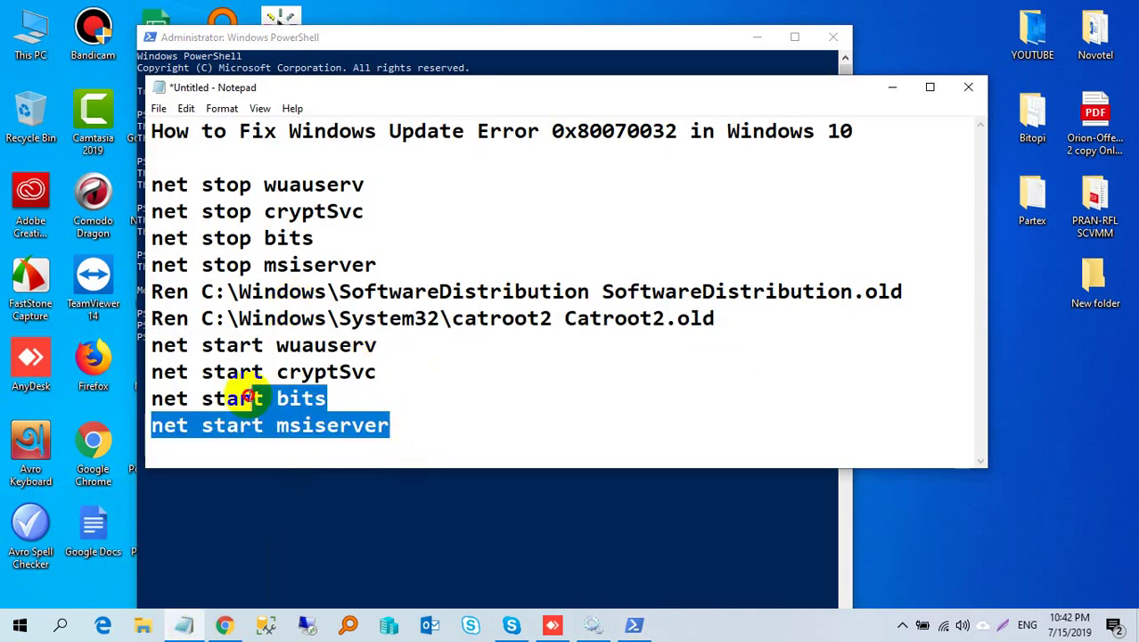
pyautogui.rightClick(212, 384)
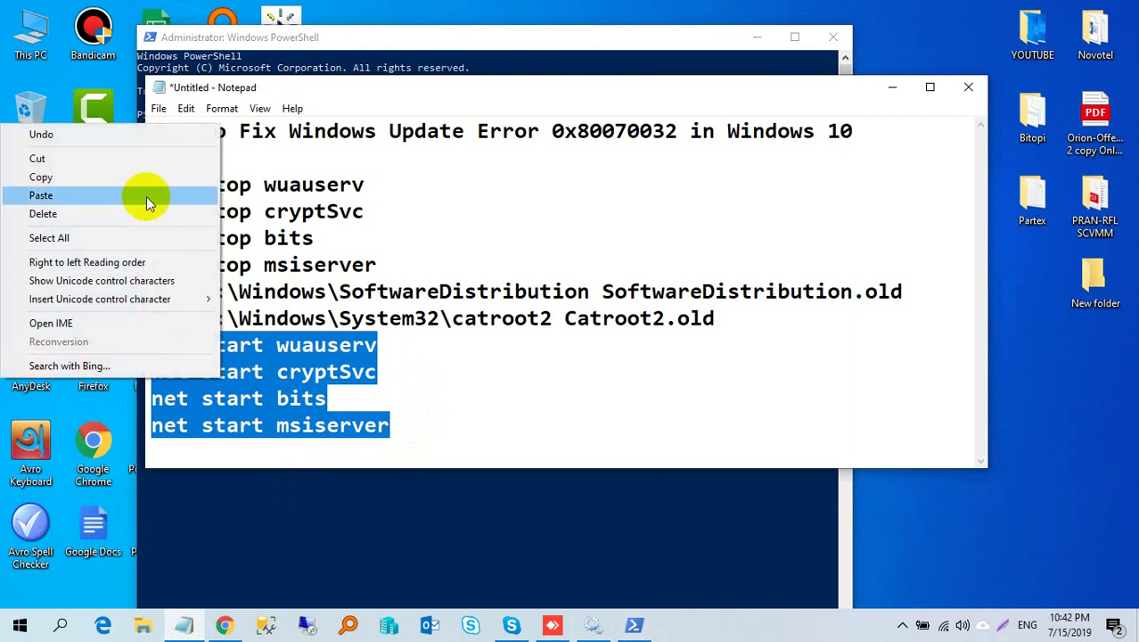
pyautogui.click(134, 177)
pyautogui.click(396, 526)
pyautogui.rightClick(340, 362)
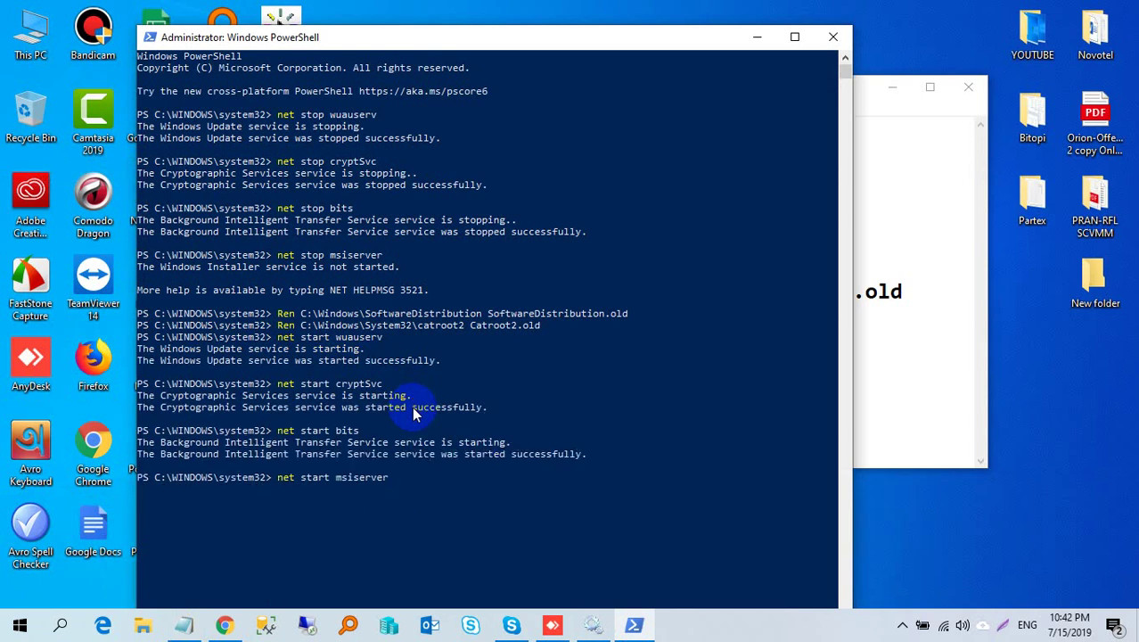
pyautogui.press('Return')
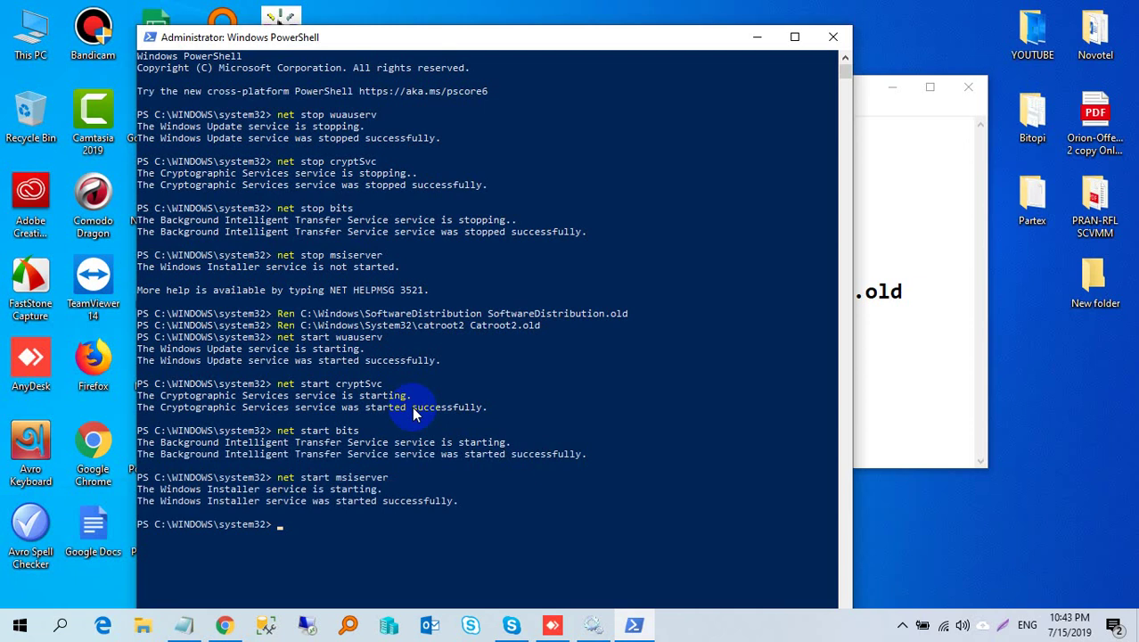
# Step: Close PowerShell and open Windows Update settings from a 'wind' Start search
pyautogui.click(835, 36)
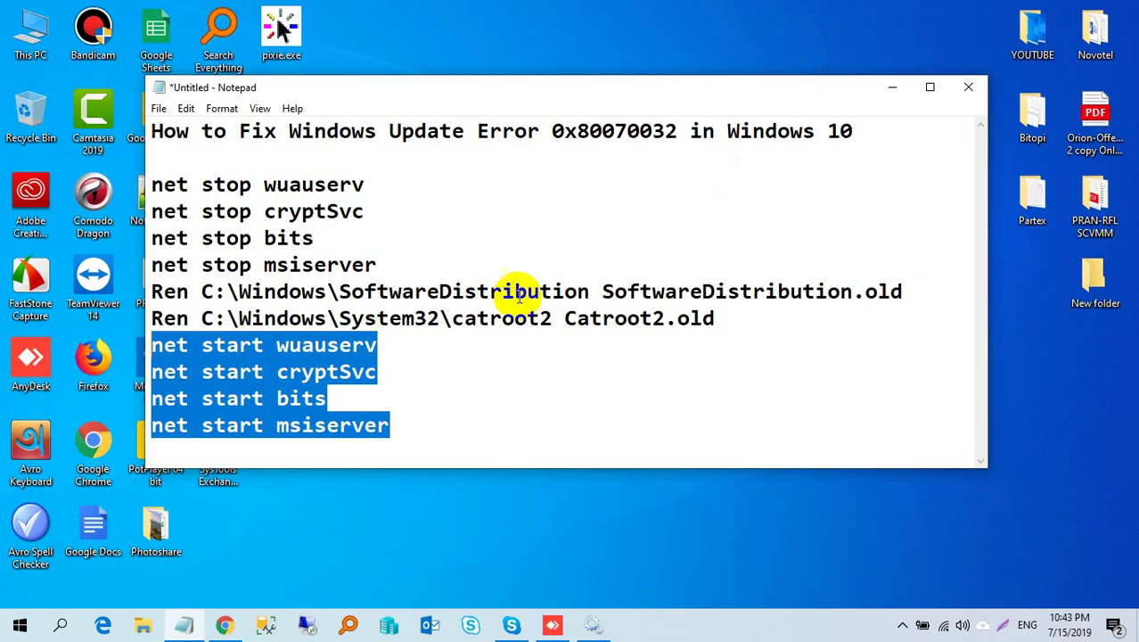
pyautogui.click(18, 627)
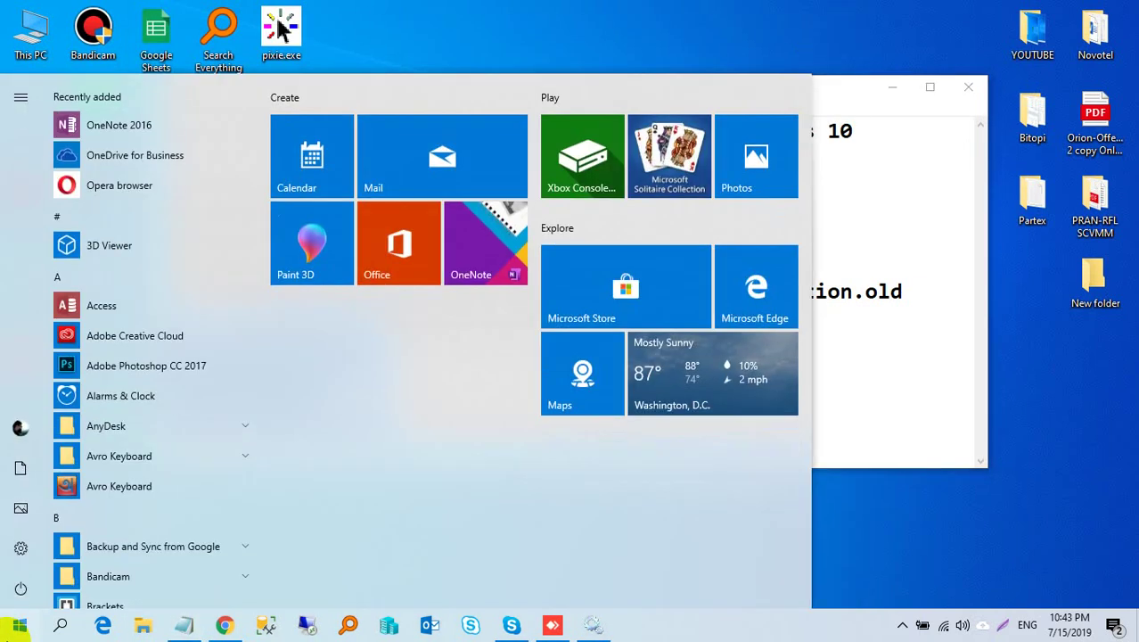
pyautogui.write('win')
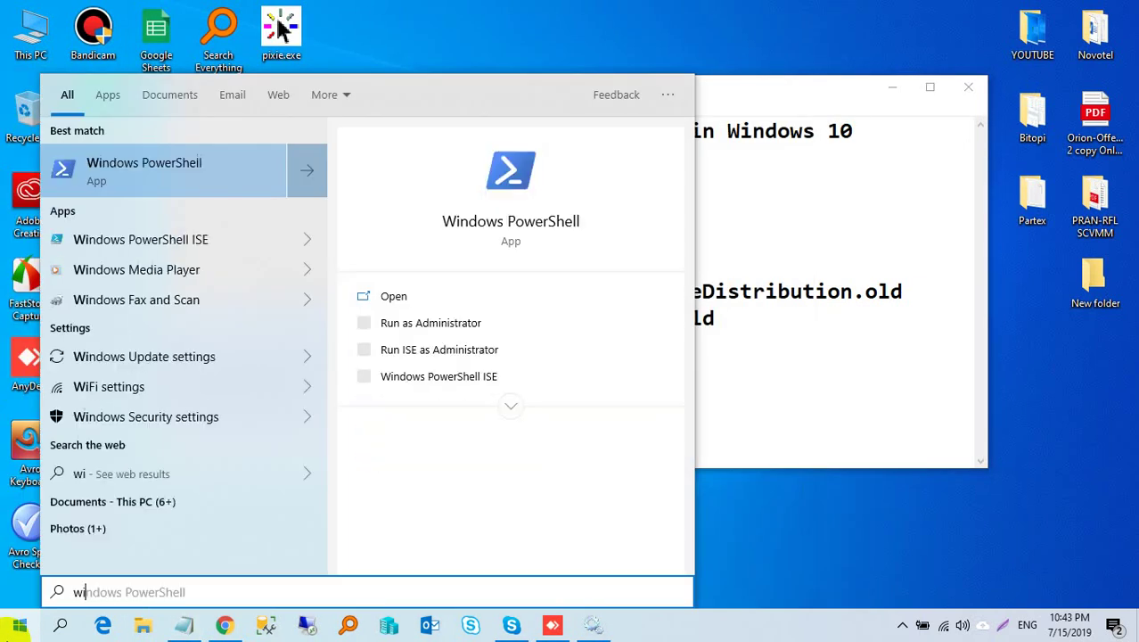
pyautogui.write('d')
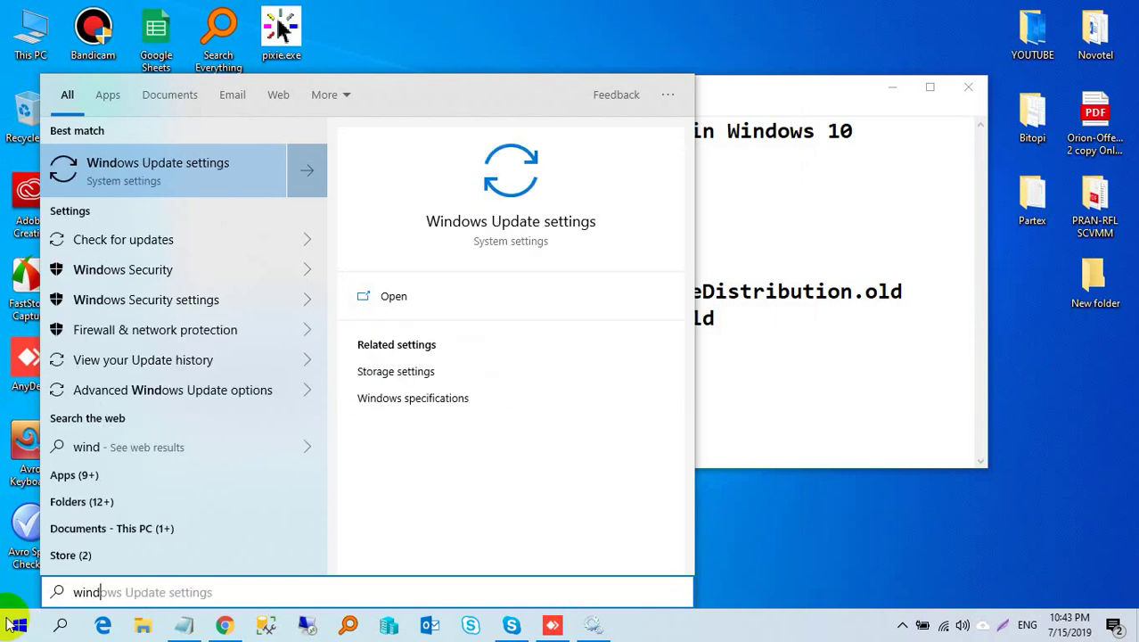
pyautogui.click(172, 248)
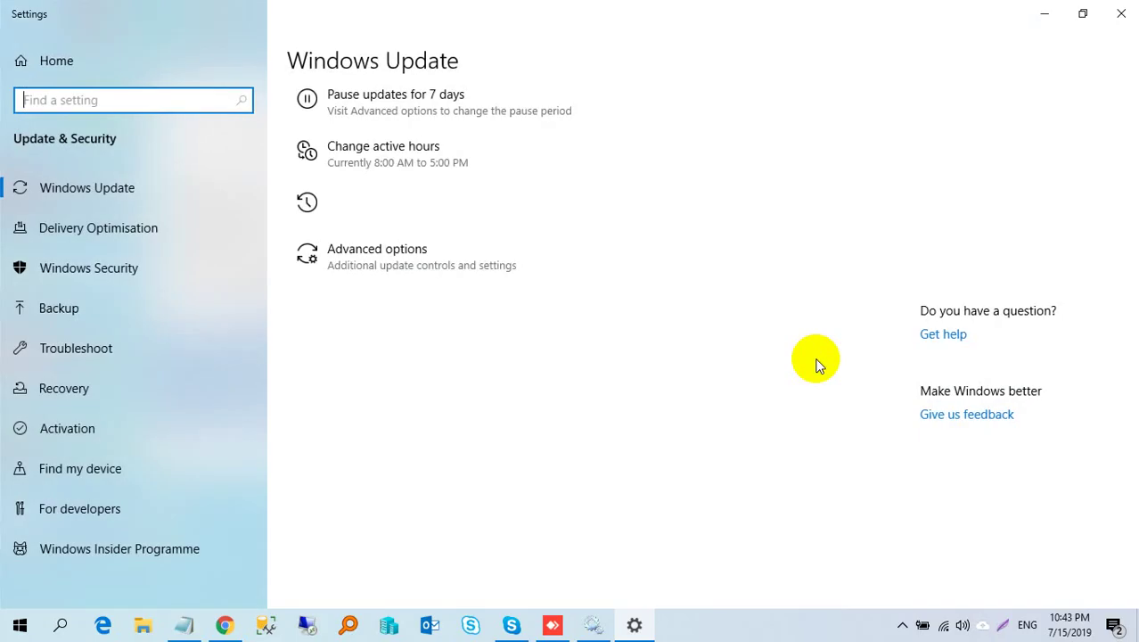
# Step: Start a Windows Update check for updates, then minimize Settings
pyautogui.click(401, 162)
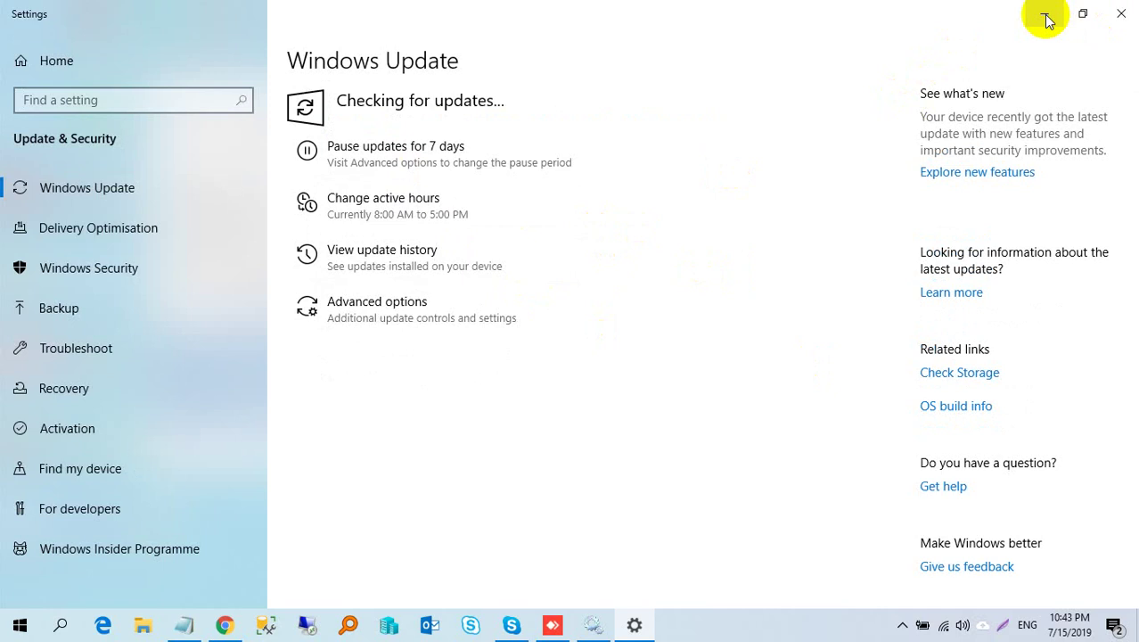
pyautogui.click(1046, 14)
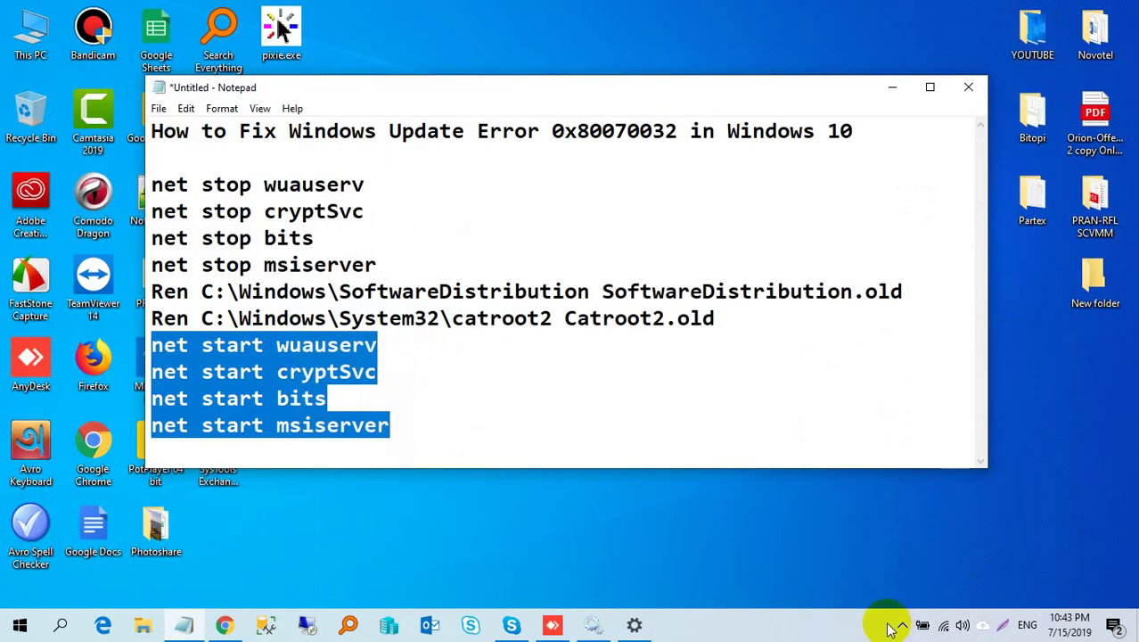